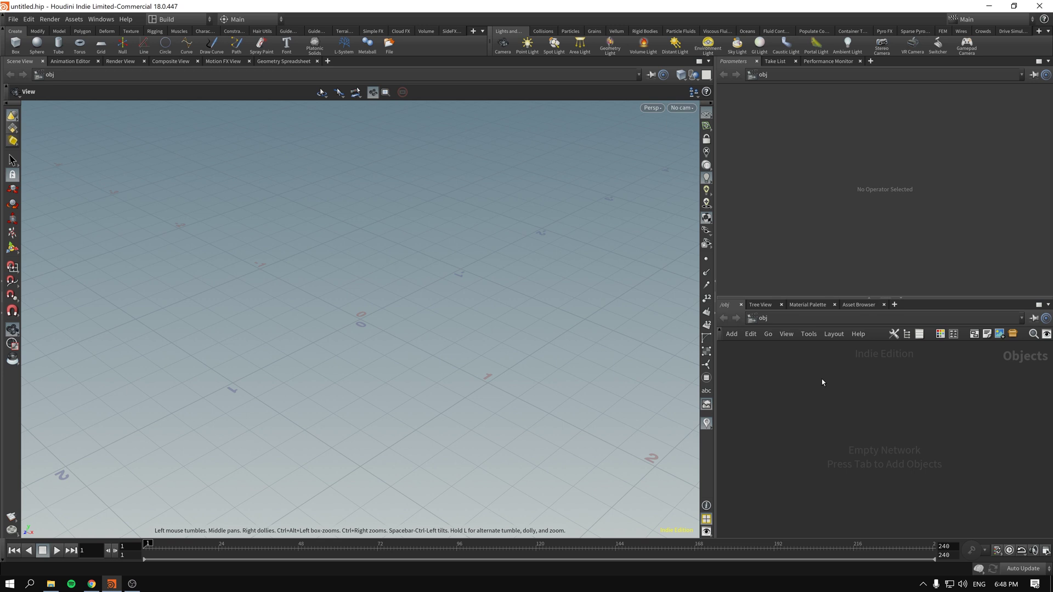
Step: Add a Geometry object to the empty scene and go inside it
key(Tab)
text(geo)
key(Return)
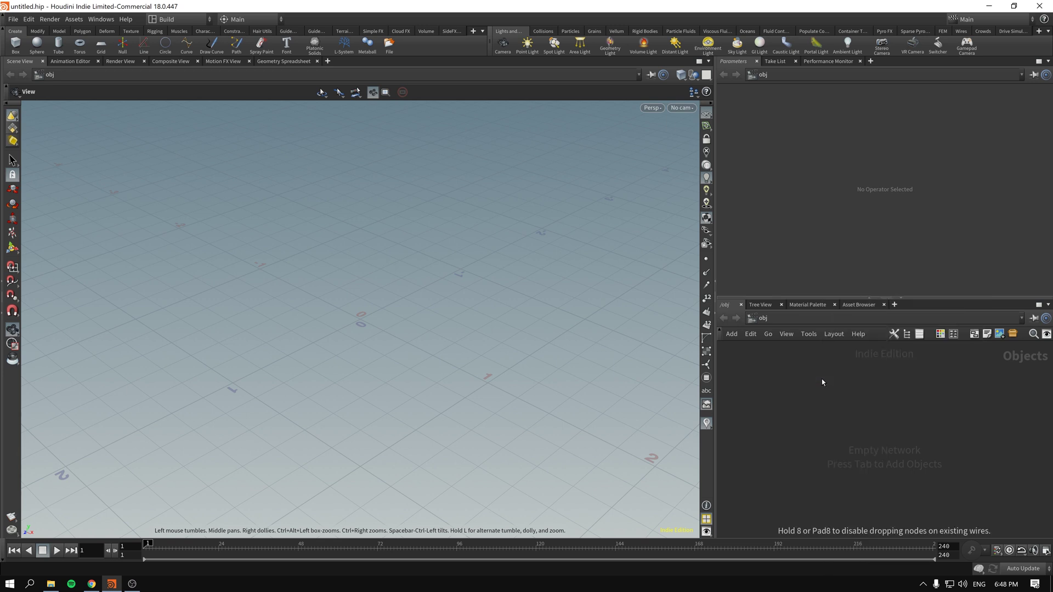
click(822, 382)
key(Return)
Step: Create a Grid in the geometry network and set its rows and columns to 50 each
key(Tab)
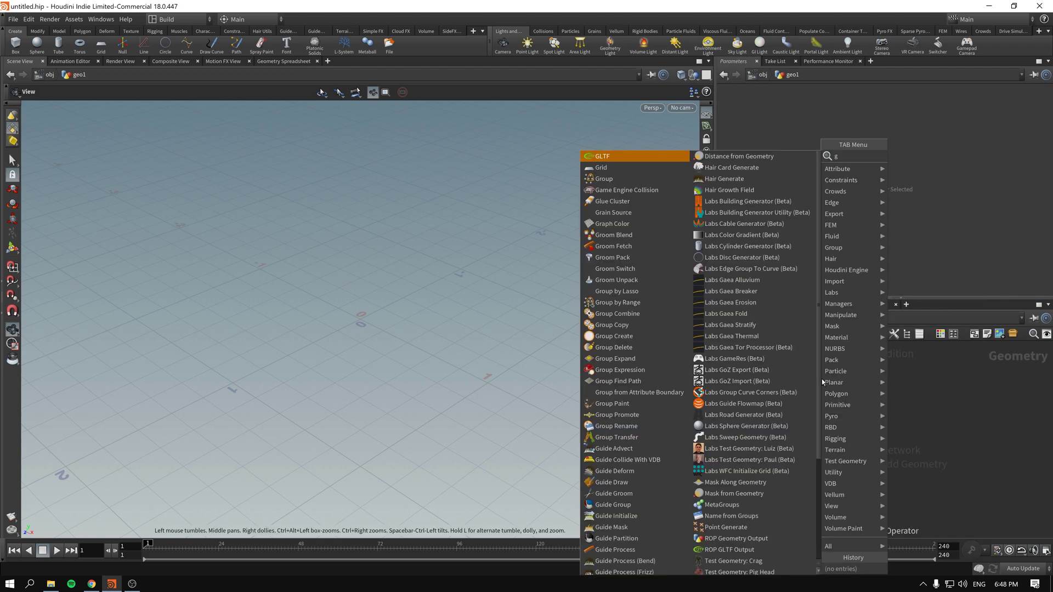
text(grid)
key(Return)
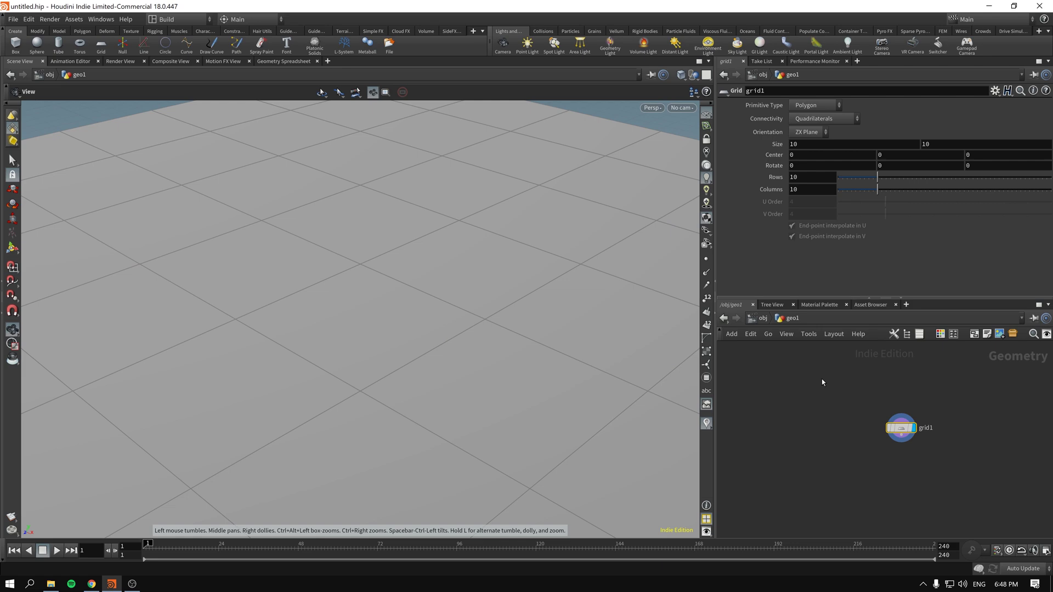
drag(959, 178, 1052, 191)
key(g)
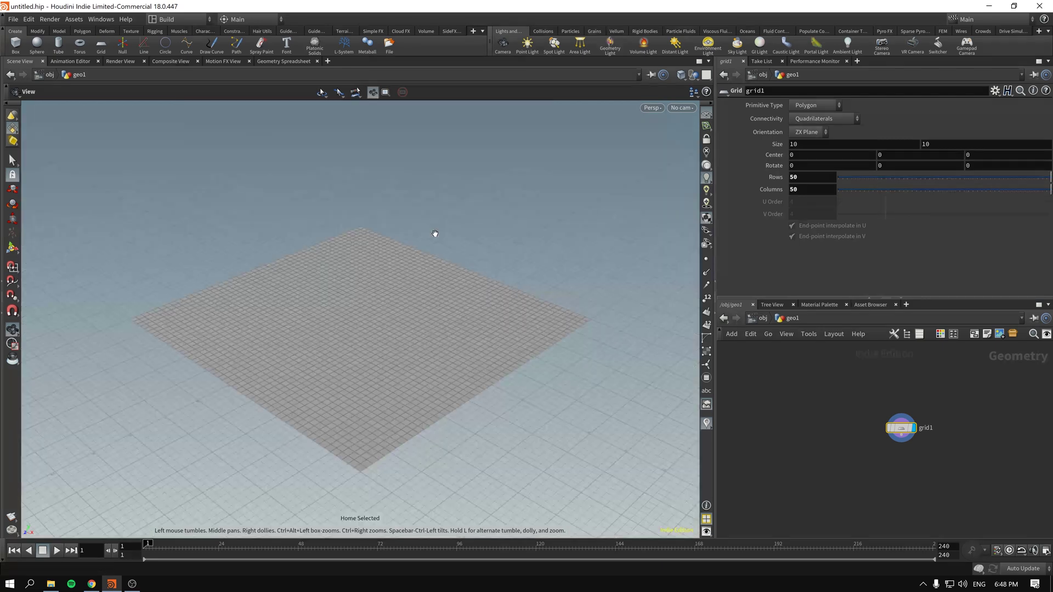
mouse_move(433, 336)
mouse_down()
mouse_move(470, 322)
mouse_move(402, 313)
mouse_move(432, 336)
mouse_up()
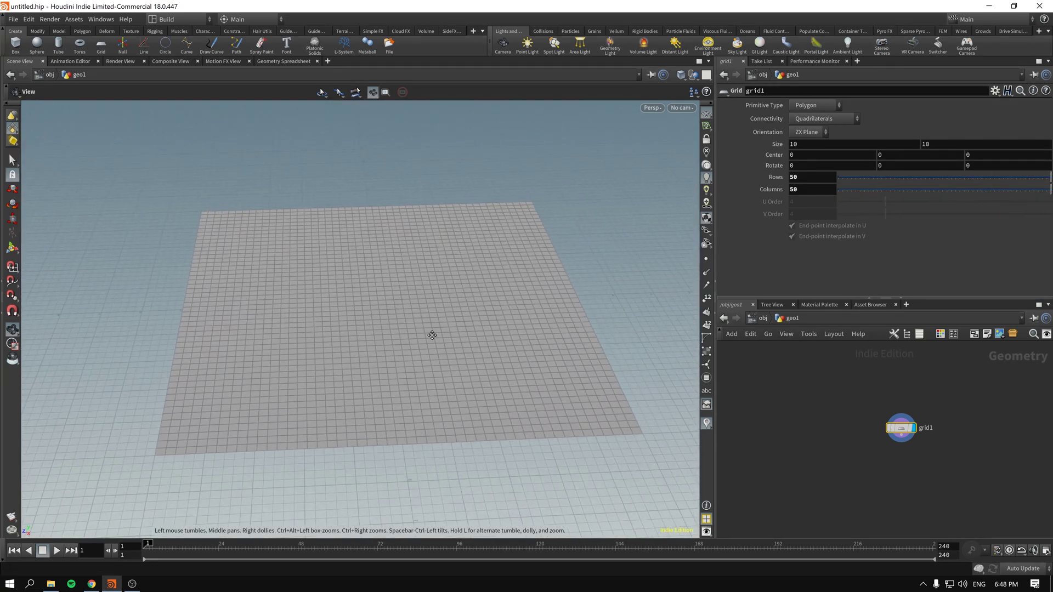
Step: Add an Attribute VOP connected below the grid and enter its VEX network
drag(906, 433, 816, 396)
key(Tab)
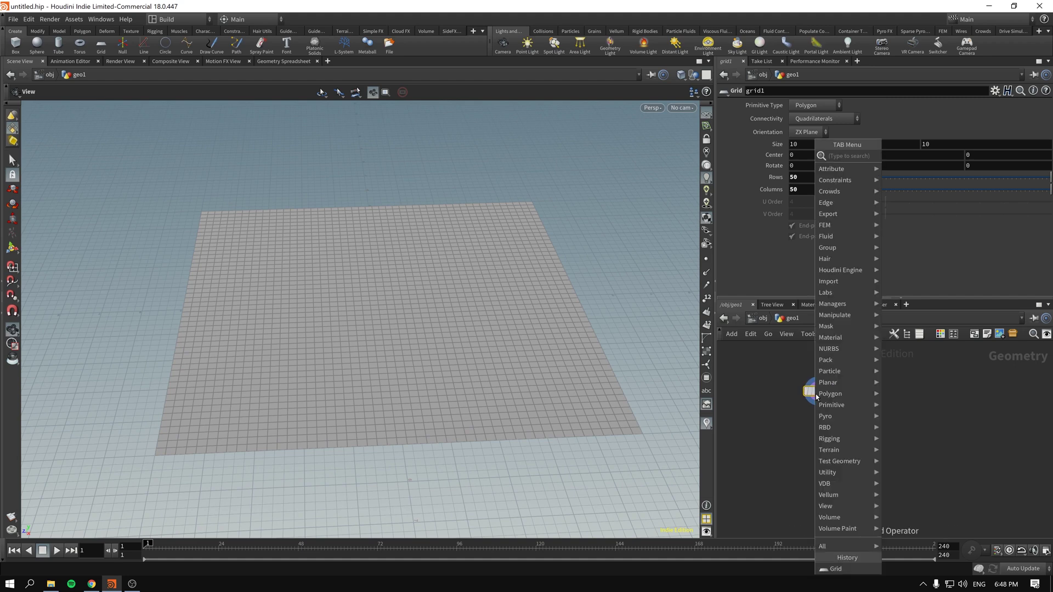
text(avop)
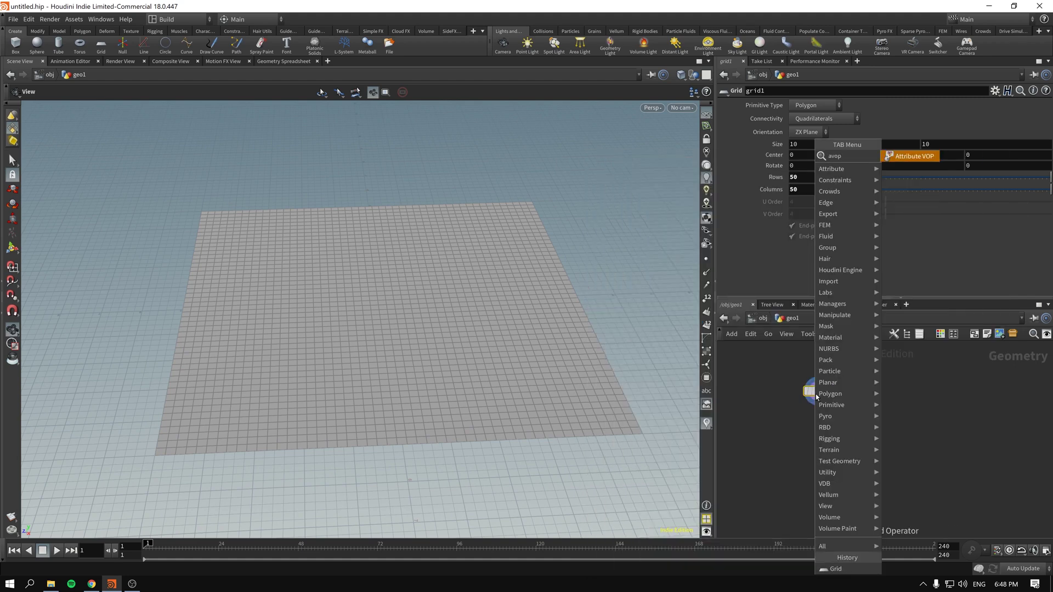
key(Return)
key(Return)
key(Return)
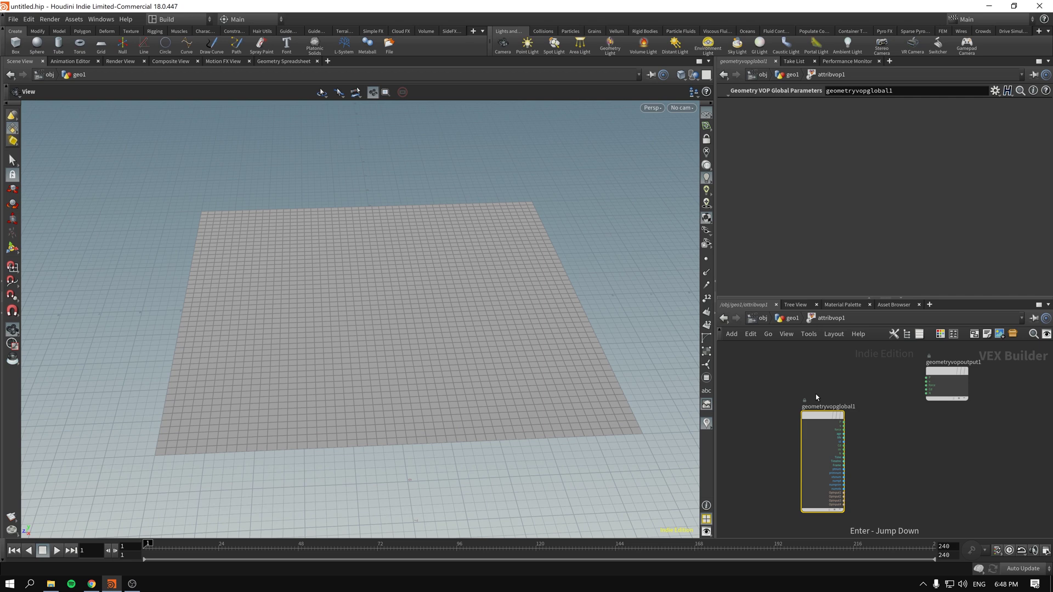
Step: Widen the network area and place a Voronoi Noise node between the global parameters and the output node
drag(821, 423, 803, 358)
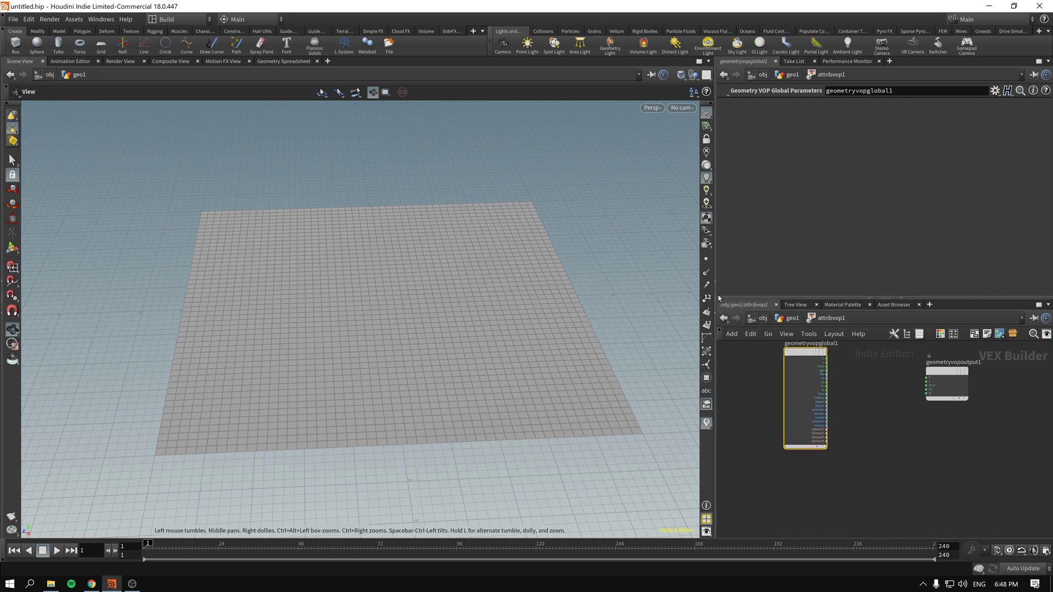
drag(717, 298, 559, 307)
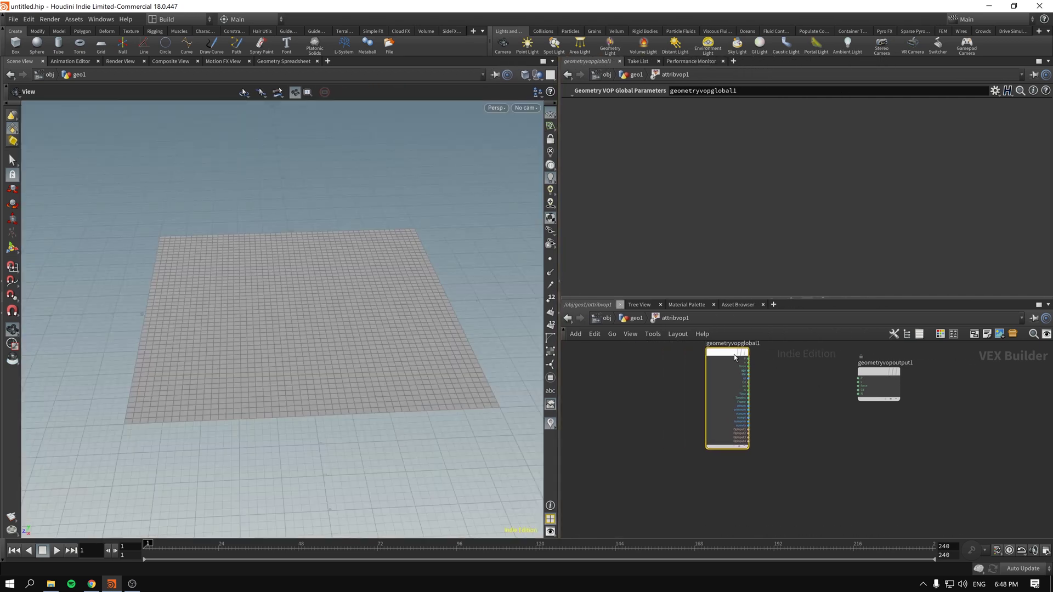
key(h)
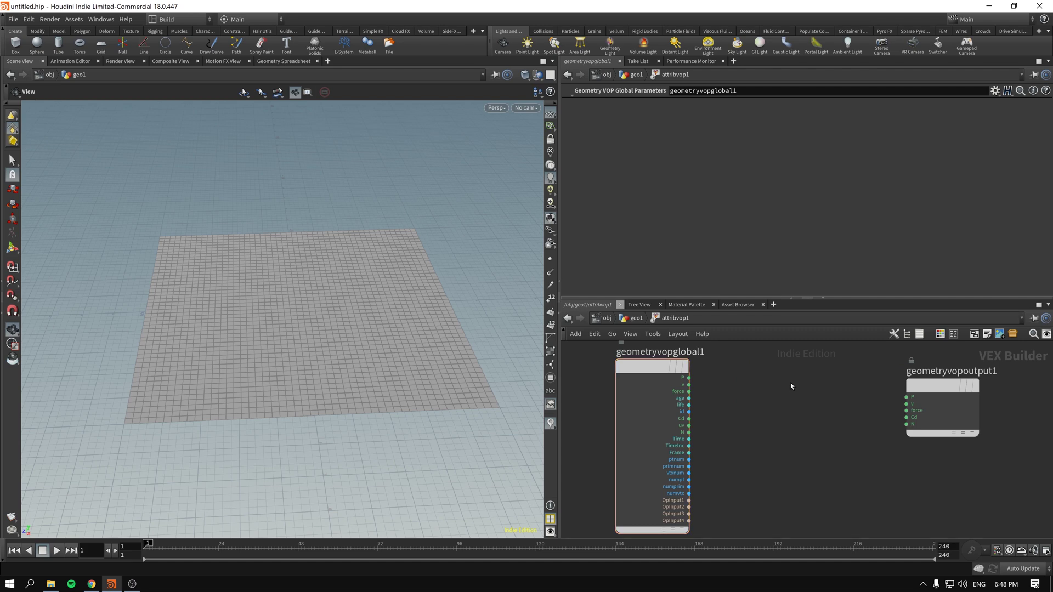
key(Tab)
text(noi)
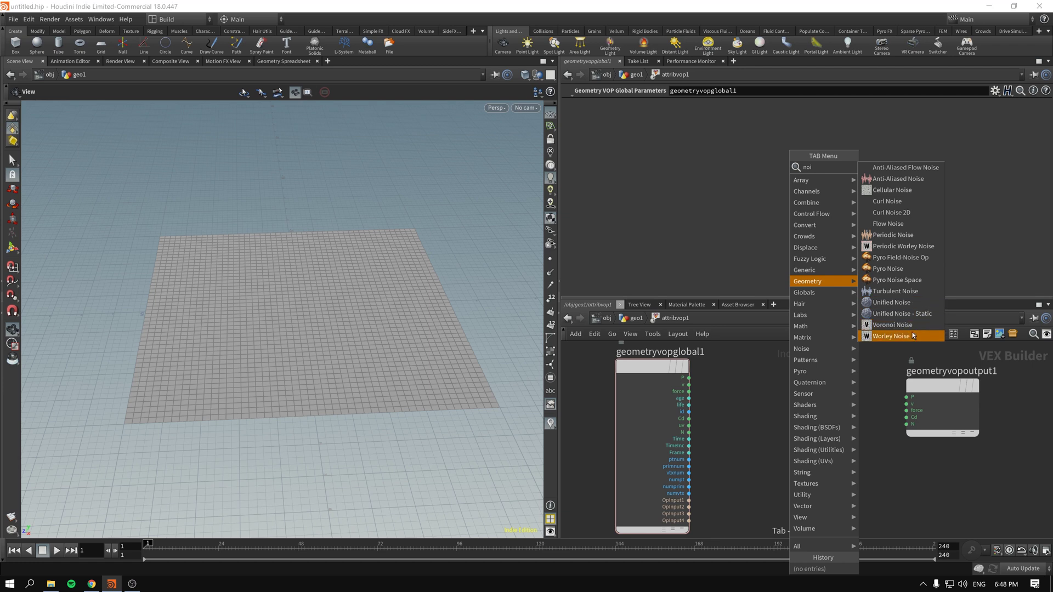
click(895, 325)
click(779, 409)
Step: Wire P into the Voronoi noise's pos and its dist1 into the output's Cd, with frequency 0.3 on all axes
drag(689, 378, 729, 420)
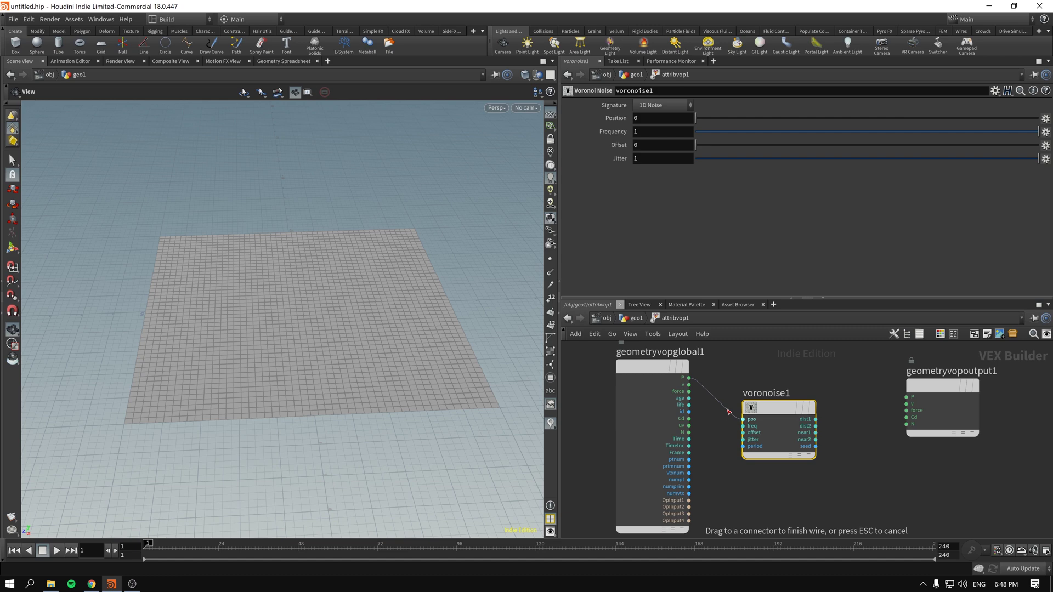
drag(728, 411, 743, 419)
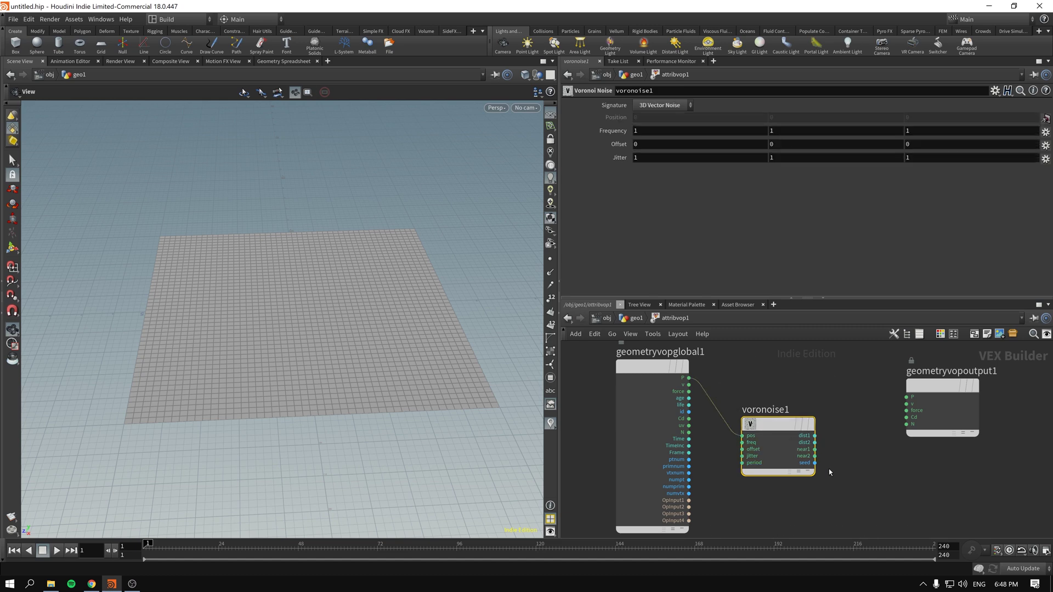
drag(816, 437, 908, 417)
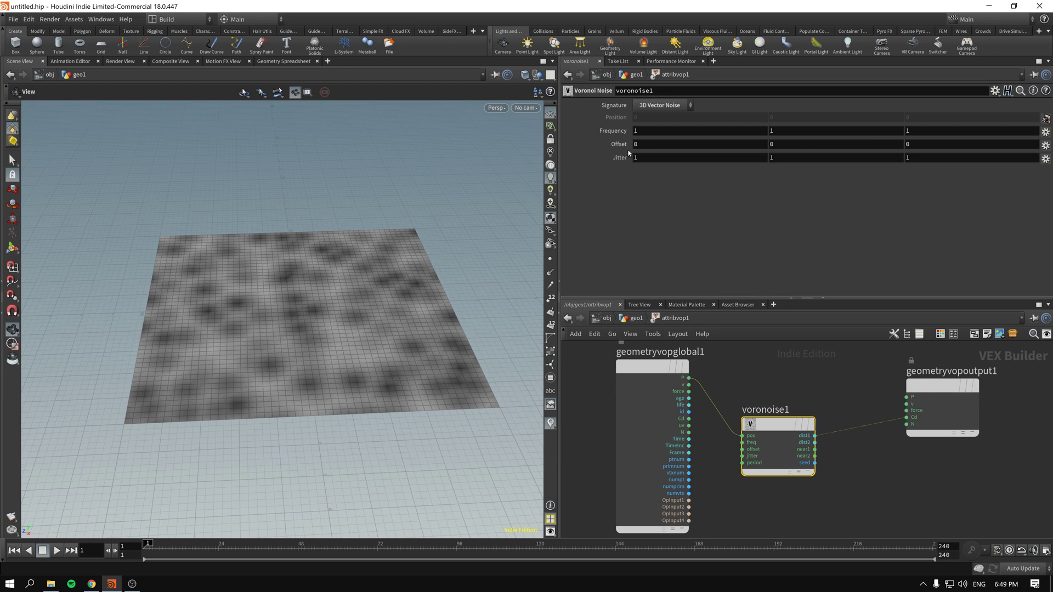
middle_drag(610, 130, 570, 132)
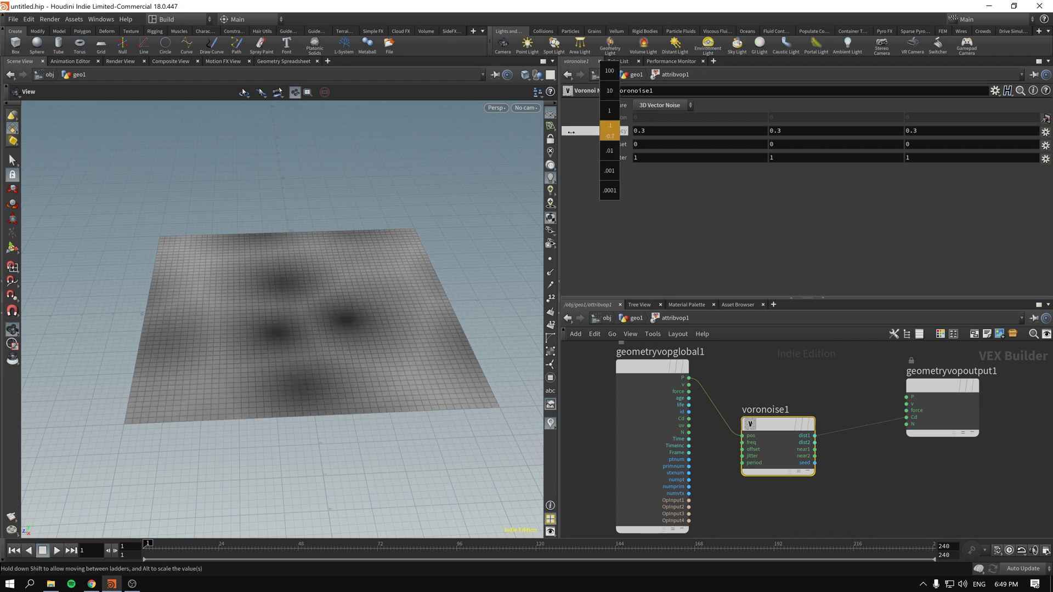
Step: Return to the geometry network and increase the grid's rows and columns to 150 each
click(637, 318)
click(738, 391)
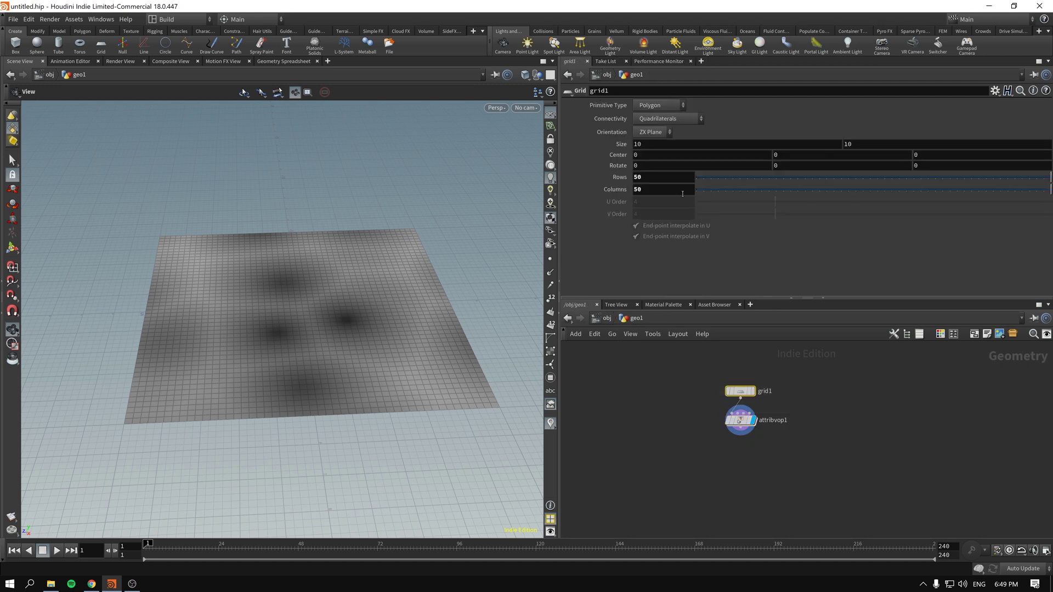
mouse_move(640, 176)
middle_down()
mouse_move(640, 130)
mouse_move(642, 177)
middle_up()
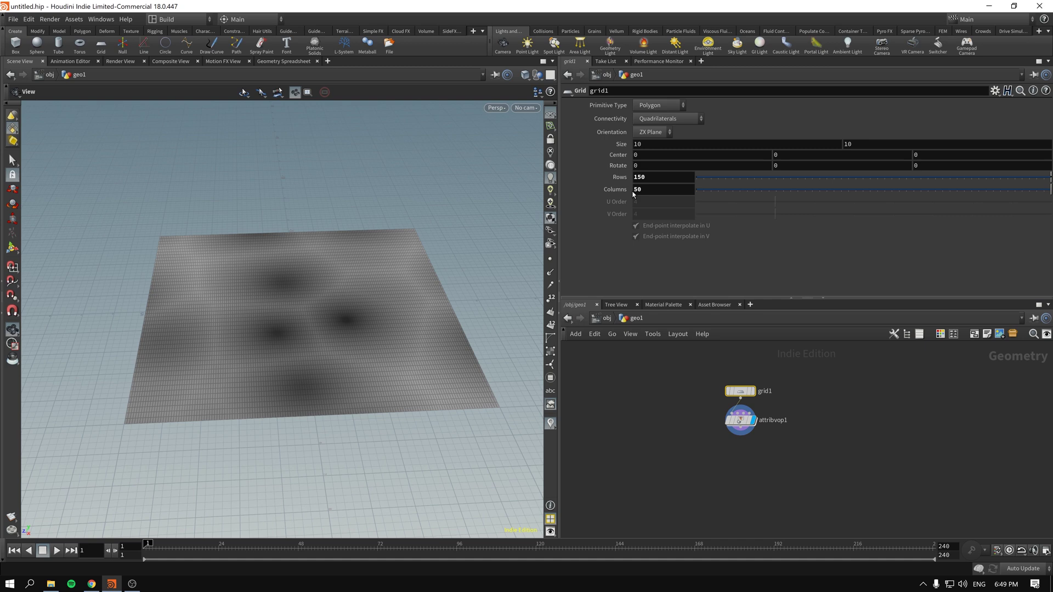
click(633, 191)
text(1)
key(Return)
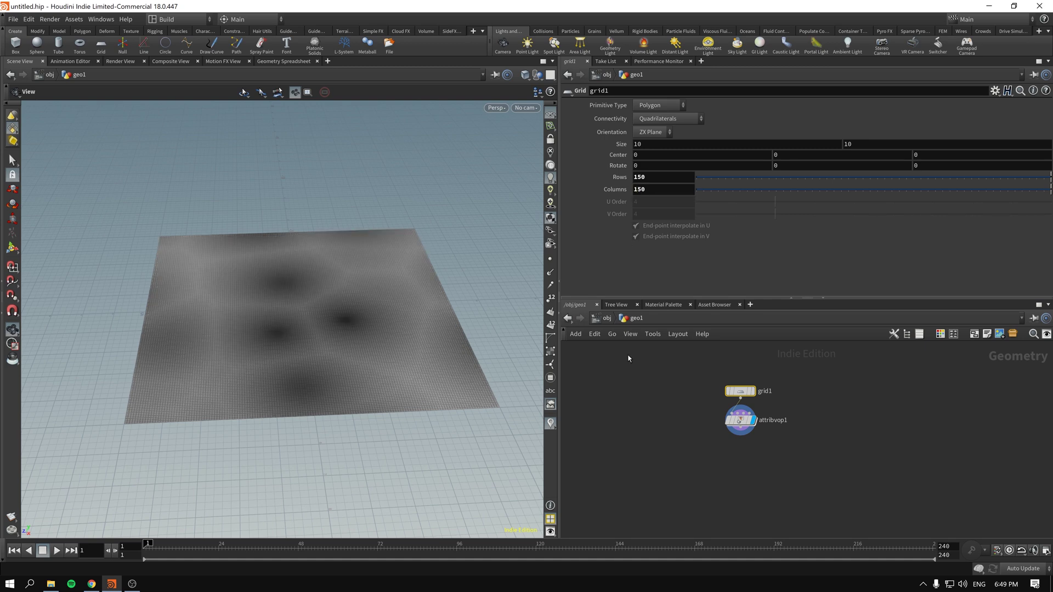
click(628, 358)
drag(384, 318, 421, 336)
scroll(437, 329, up, 3)
middle_drag(421, 336, 338, 330)
mouse_move(338, 329)
mouse_down()
mouse_move(367, 322)
mouse_move(349, 323)
mouse_up()
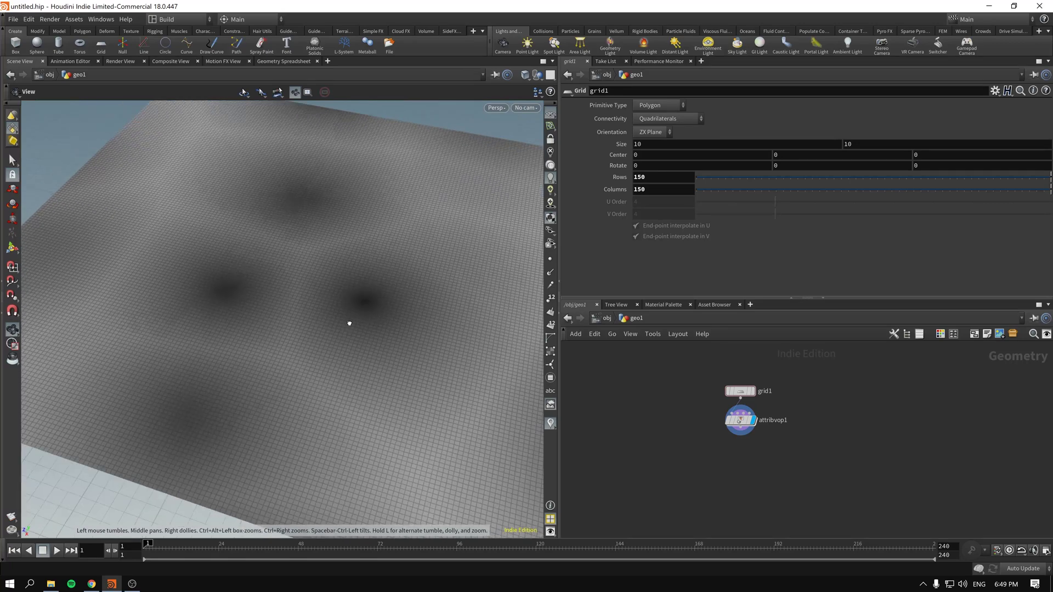
scroll(350, 324, down, 3)
Step: Add a Sphere node beside the Attribute VOP in the geometry network
click(787, 419)
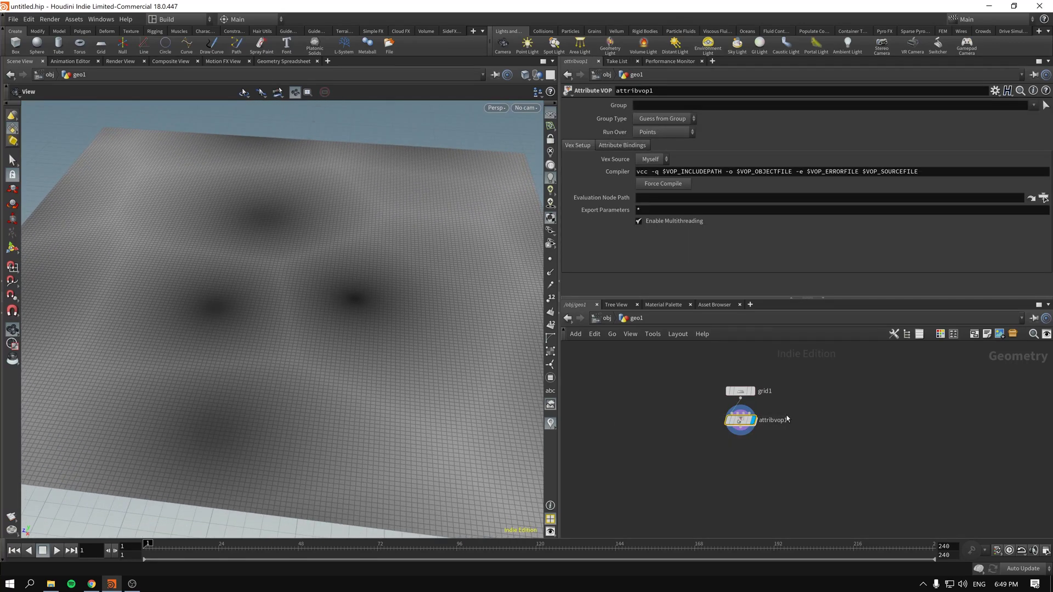
key(Tab)
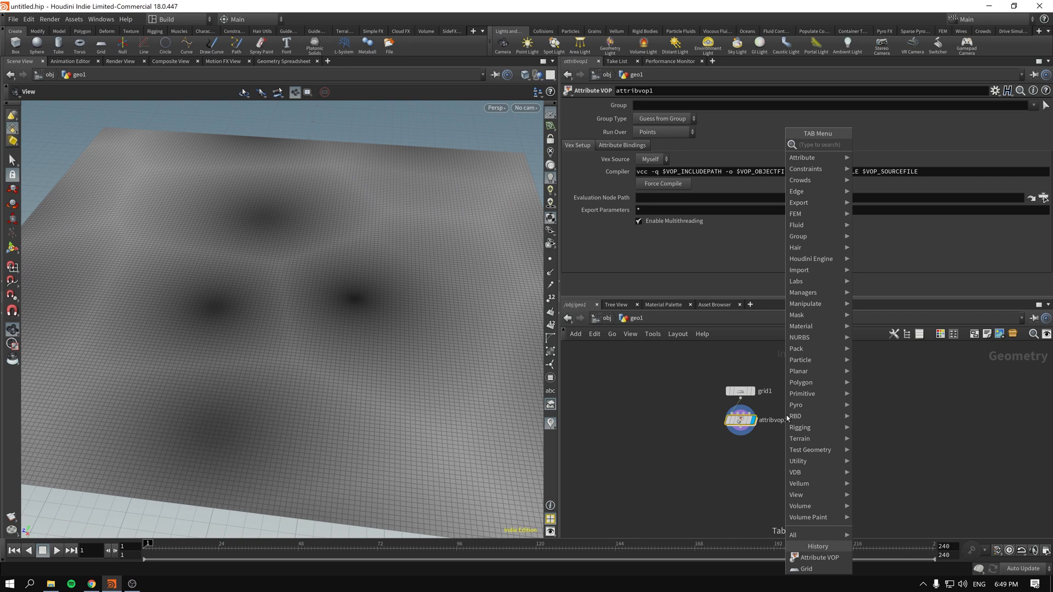
text(sph)
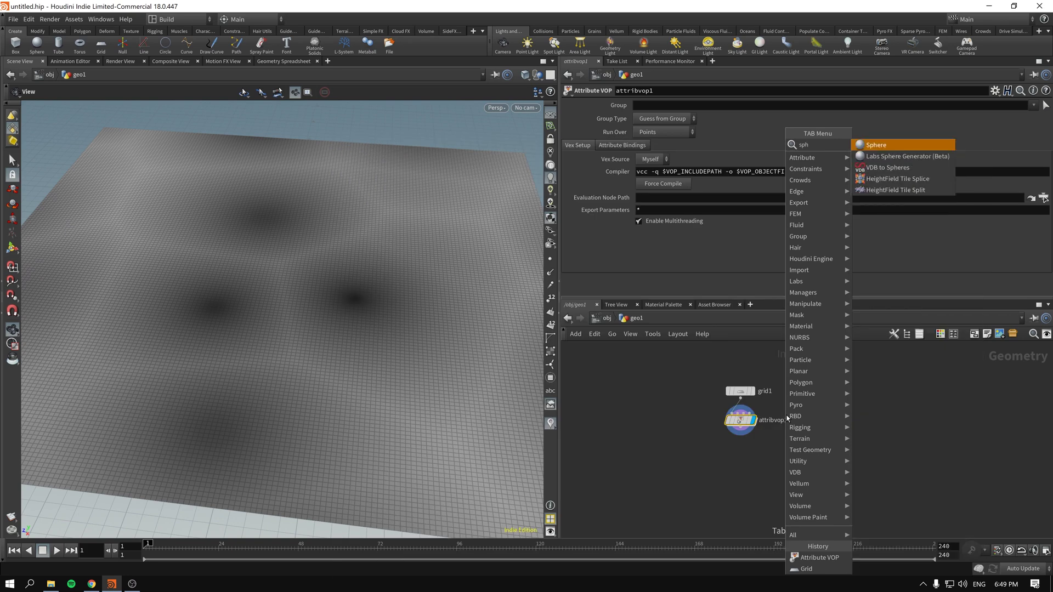
key(Return)
click(636, 434)
middle_drag(738, 498, 752, 463)
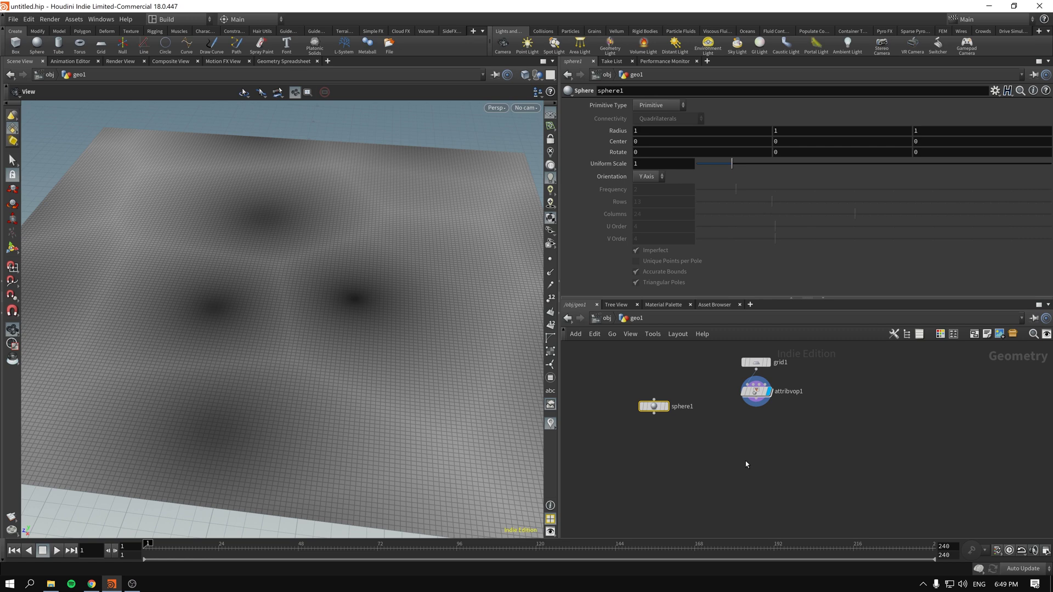
Step: Place a Copy to Points node below the Attribute VOP
drag(357, 437, 404, 430)
key(Tab)
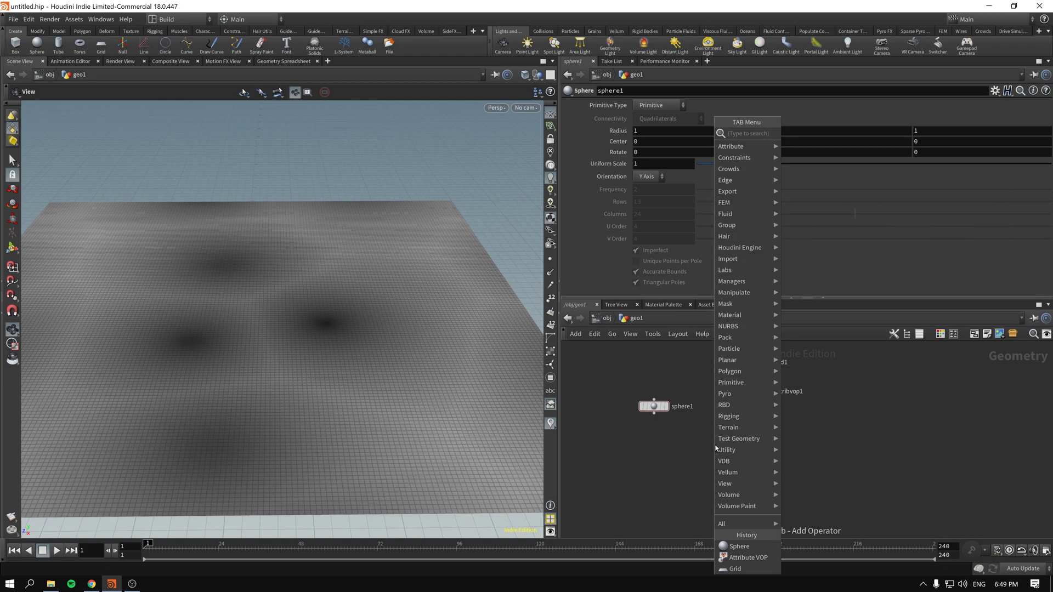
text(ctp)
key(Return)
click(771, 445)
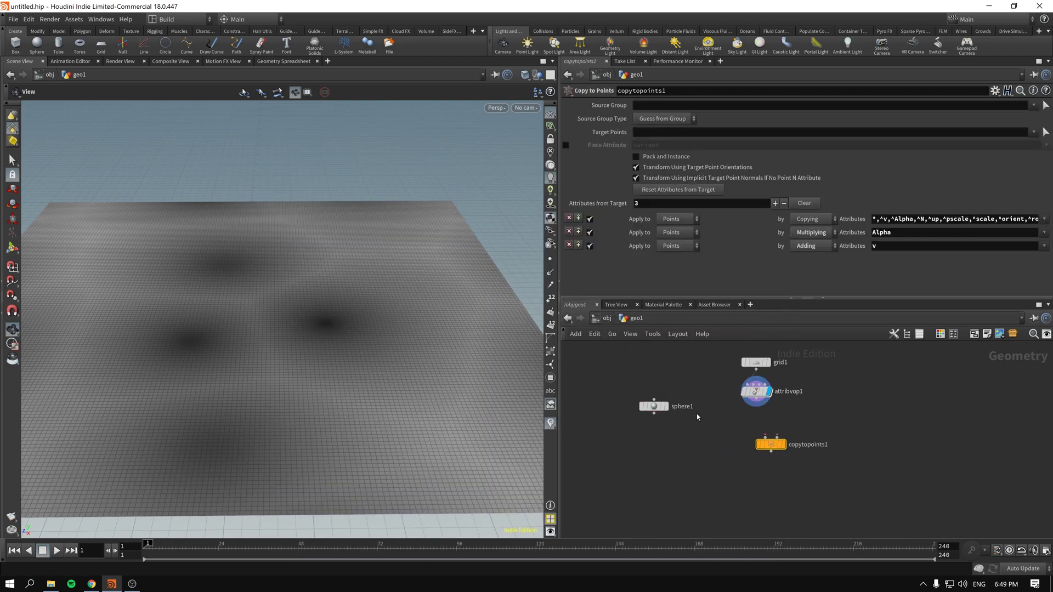
Step: Connect the sphere to Copy to Points' first input and the Attribute VOP to its second, and display the copies
drag(654, 413, 751, 445)
click(765, 438)
click(757, 407)
click(777, 438)
click(787, 450)
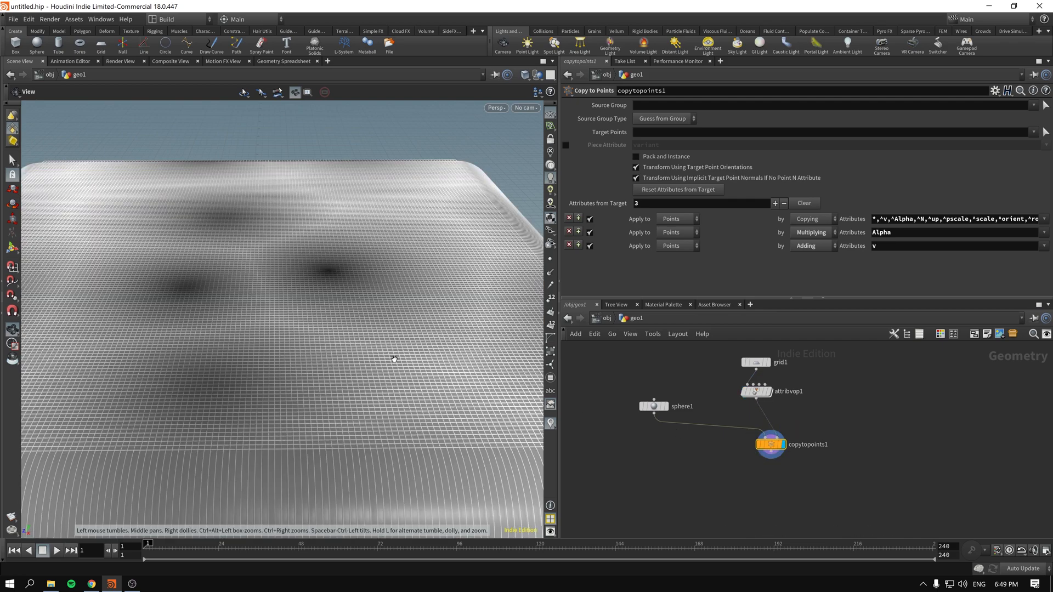
Step: Reduce the sphere's uniform scale to 0.17
drag(374, 368, 388, 369)
click(653, 407)
drag(732, 163, 704, 166)
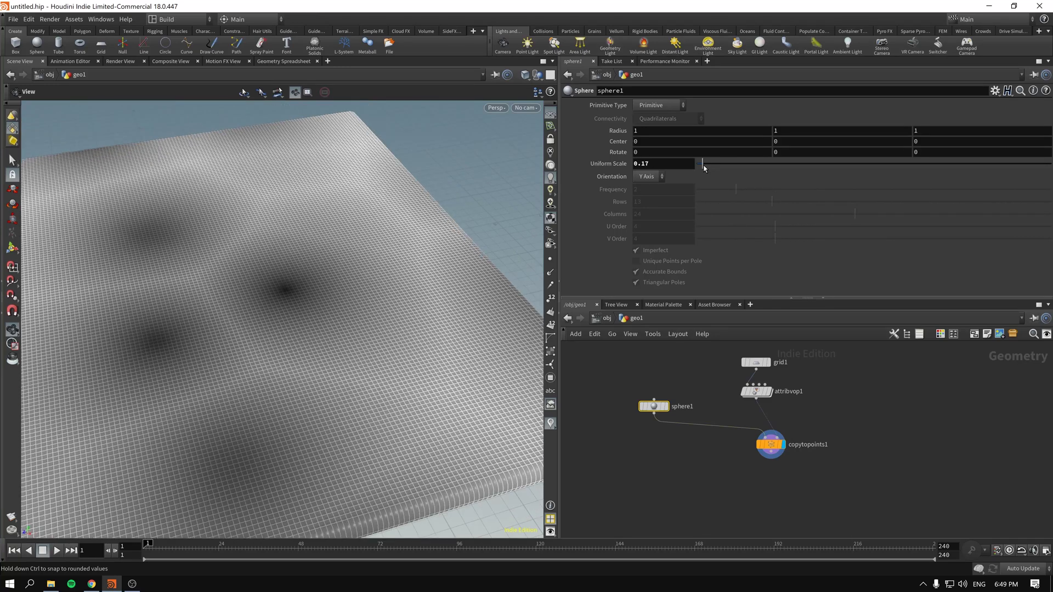
Step: Insert a Scatter node between the Attribute VOP and Copy to Points
click(771, 444)
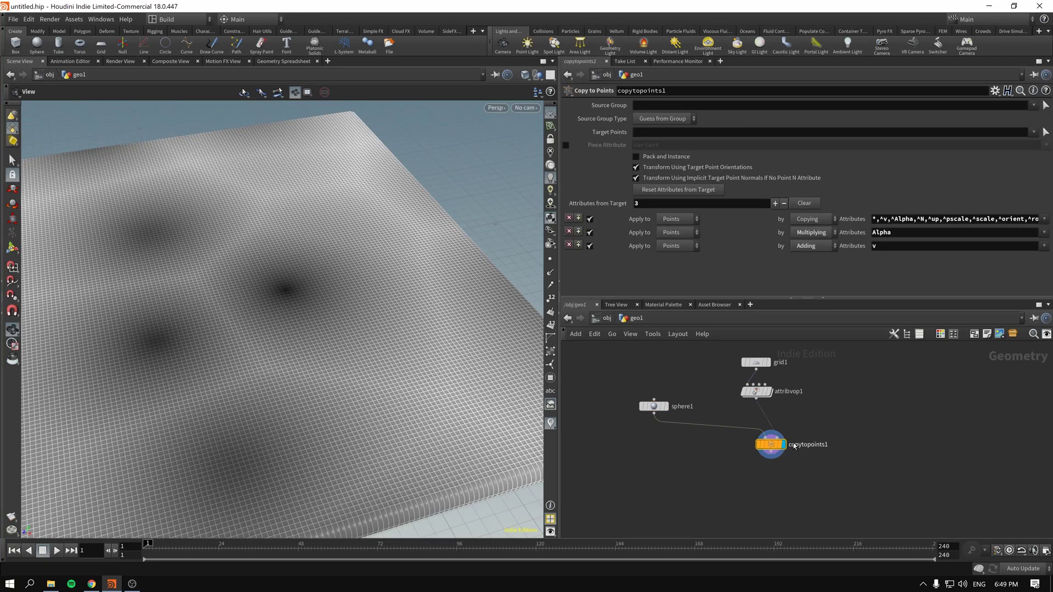
drag(771, 444, 730, 472)
key(Tab)
text(scat)
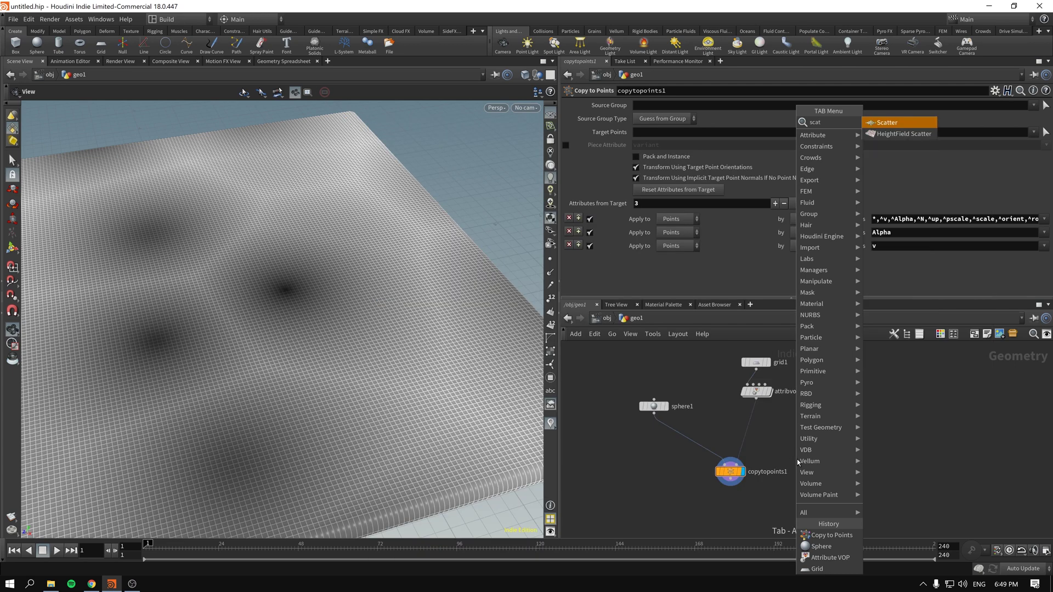
key(Return)
click(748, 435)
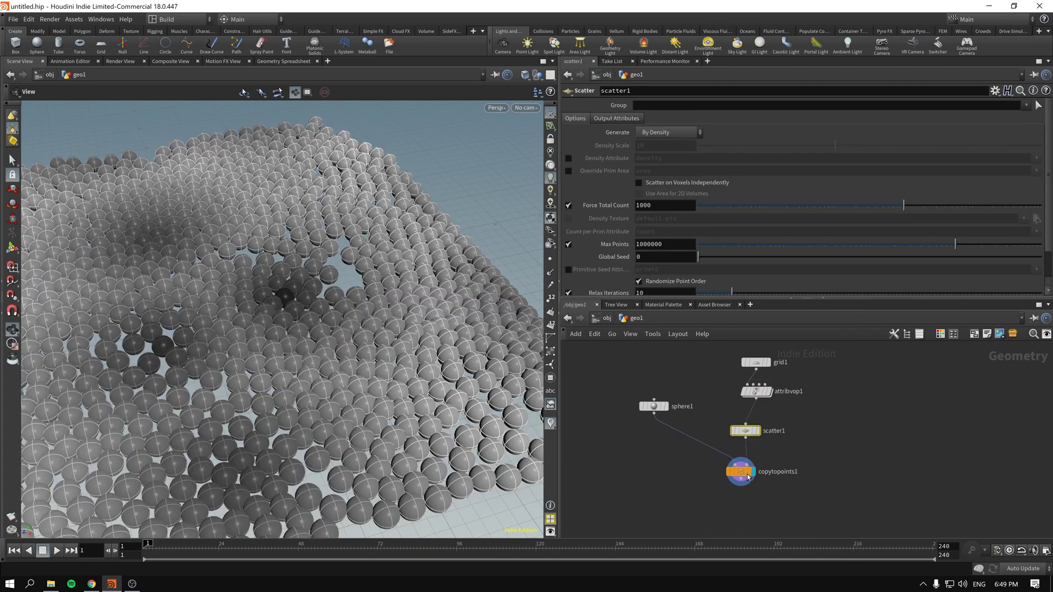
drag(359, 421, 387, 340)
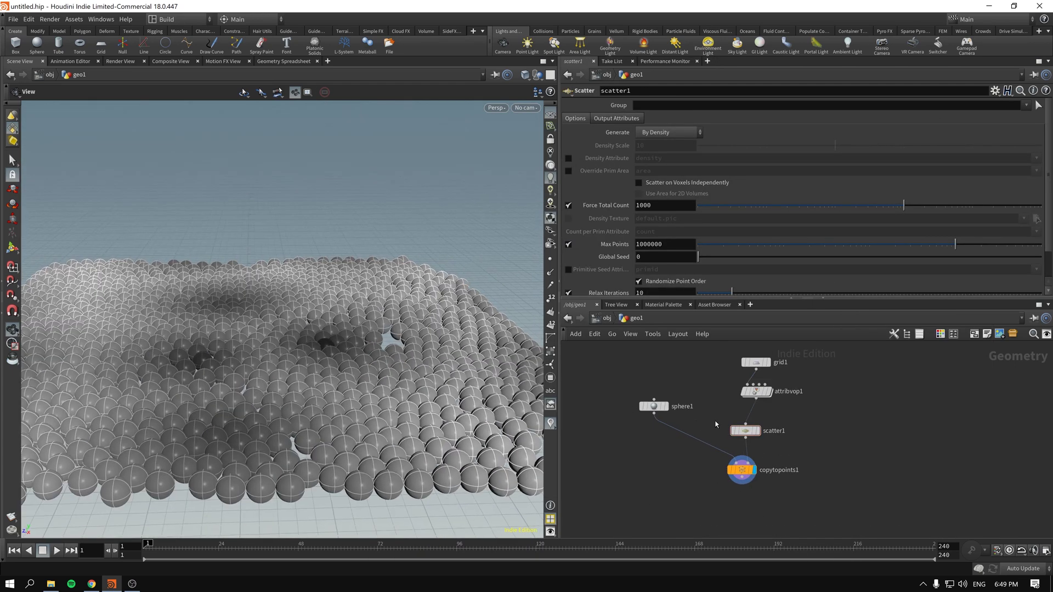
Step: Display the scattered points and switch the viewport background's color scheme to Dark
click(758, 434)
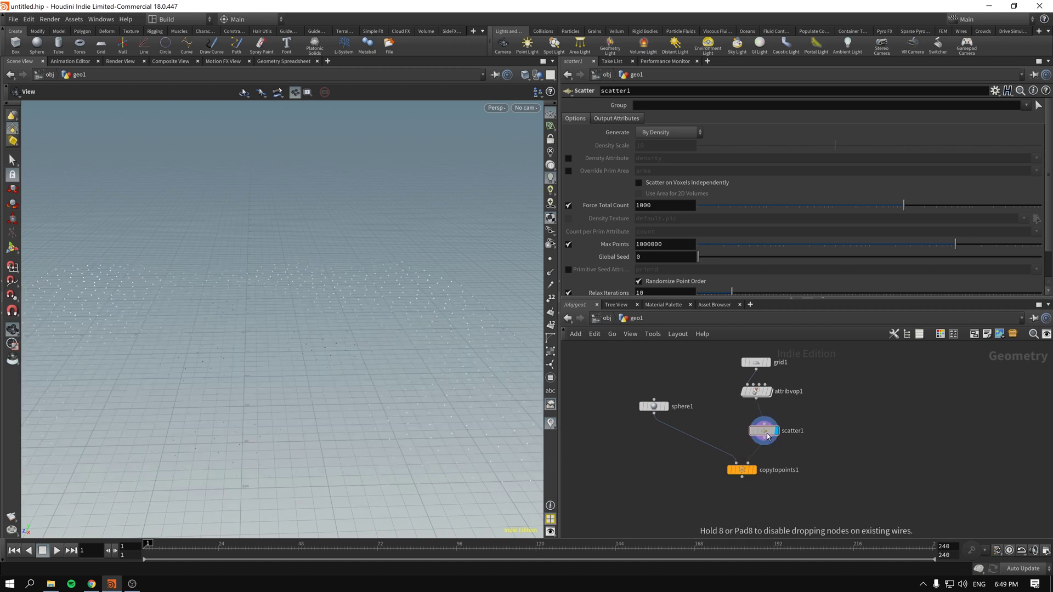
key(d)
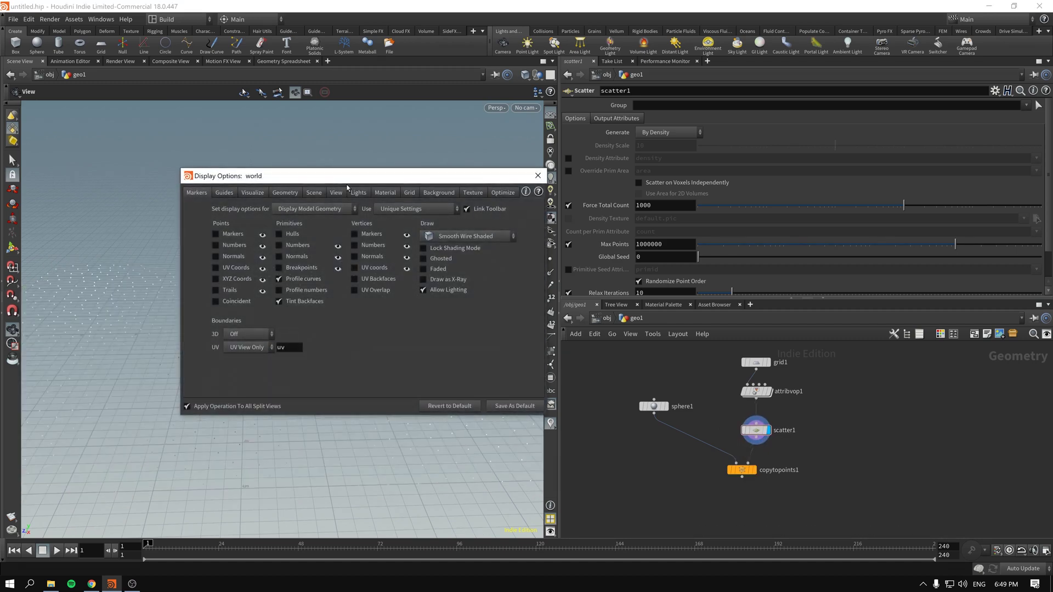
click(433, 193)
click(260, 209)
click(260, 218)
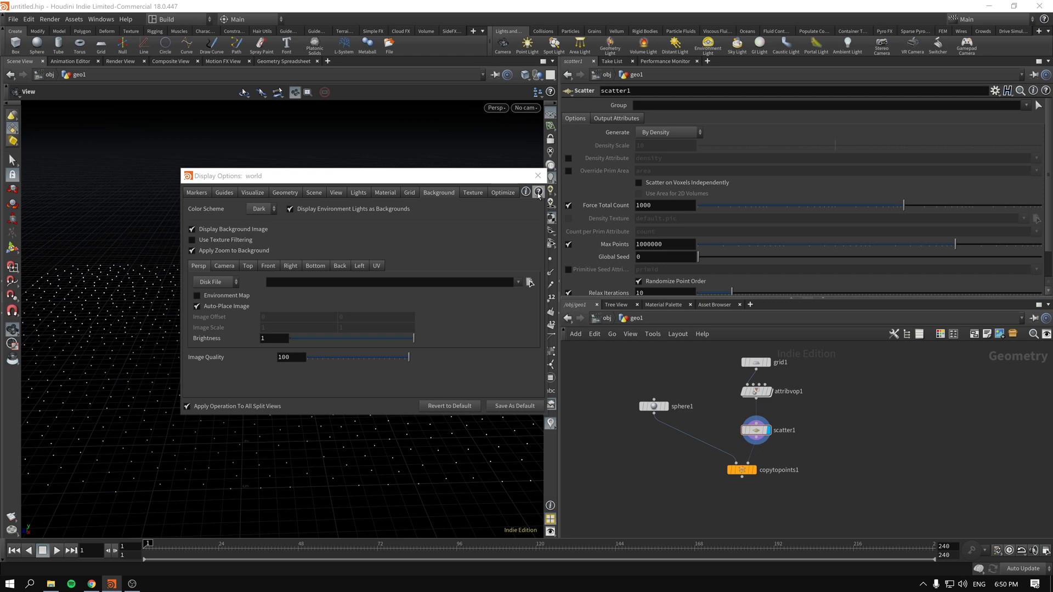
Step: Close the display options and raise the Scatter node's Relax Iterations to 51
click(545, 175)
drag(318, 304, 385, 299)
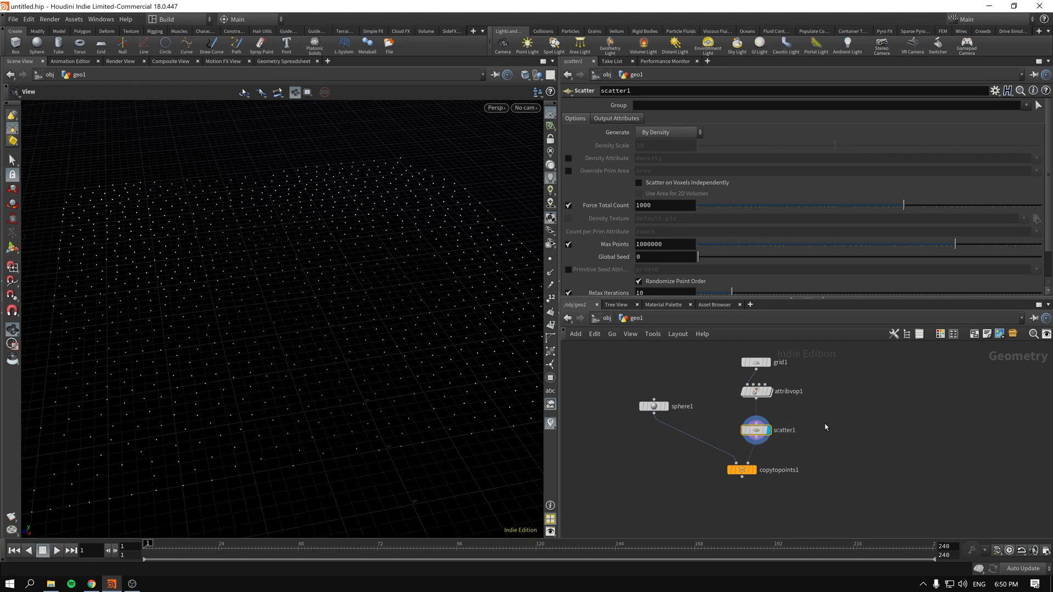
scroll(617, 252, down, 2)
drag(732, 261, 877, 266)
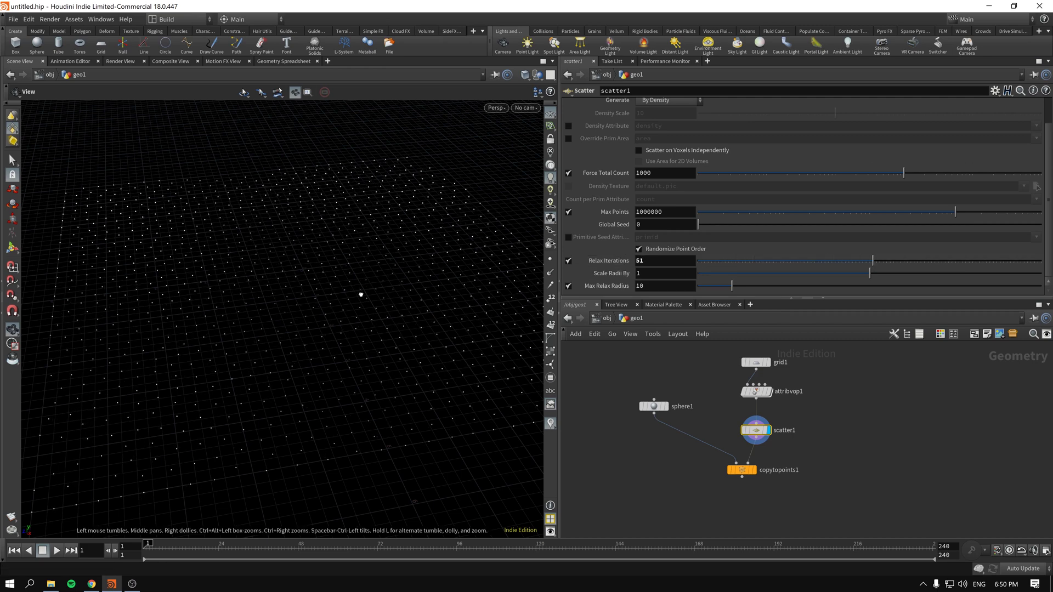
drag(360, 294, 407, 277)
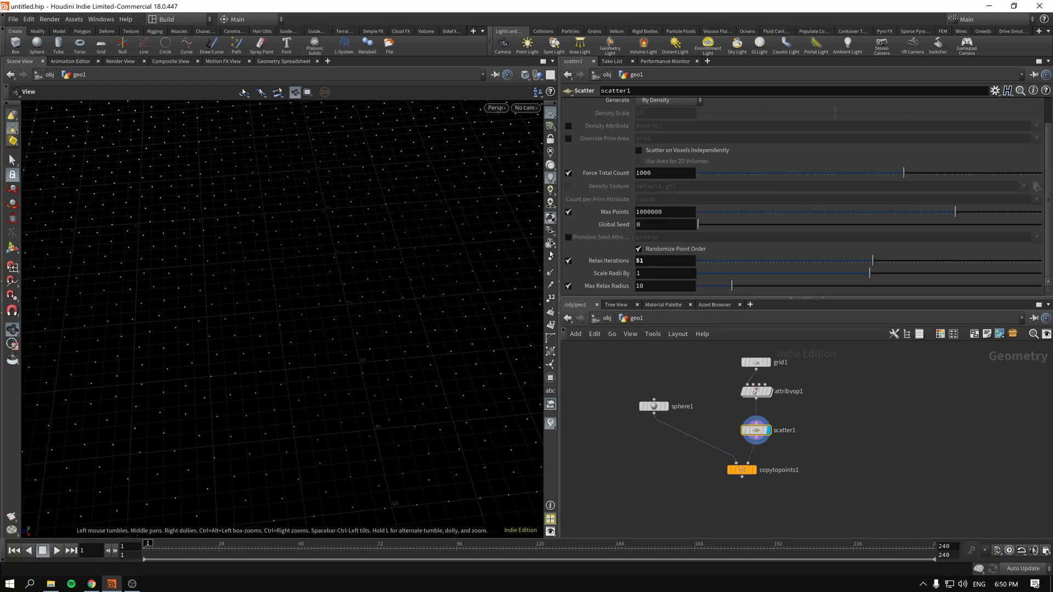
Step: Reduce the Scatter node's Relax Iterations to 1
drag(745, 262, 709, 265)
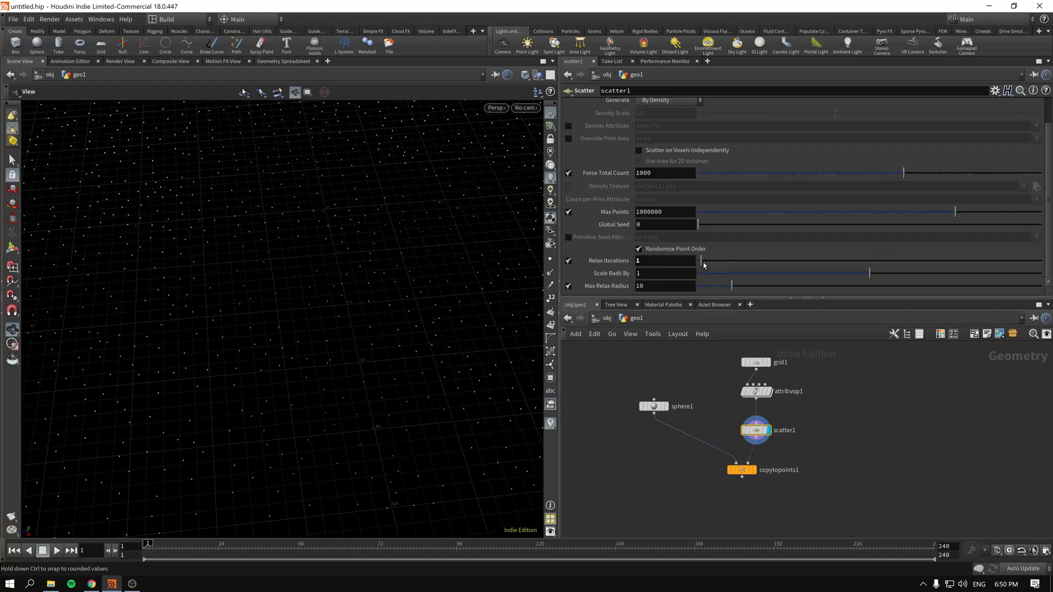
scroll(240, 258, down, 4)
drag(240, 259, 482, 284)
scroll(327, 250, down, 3)
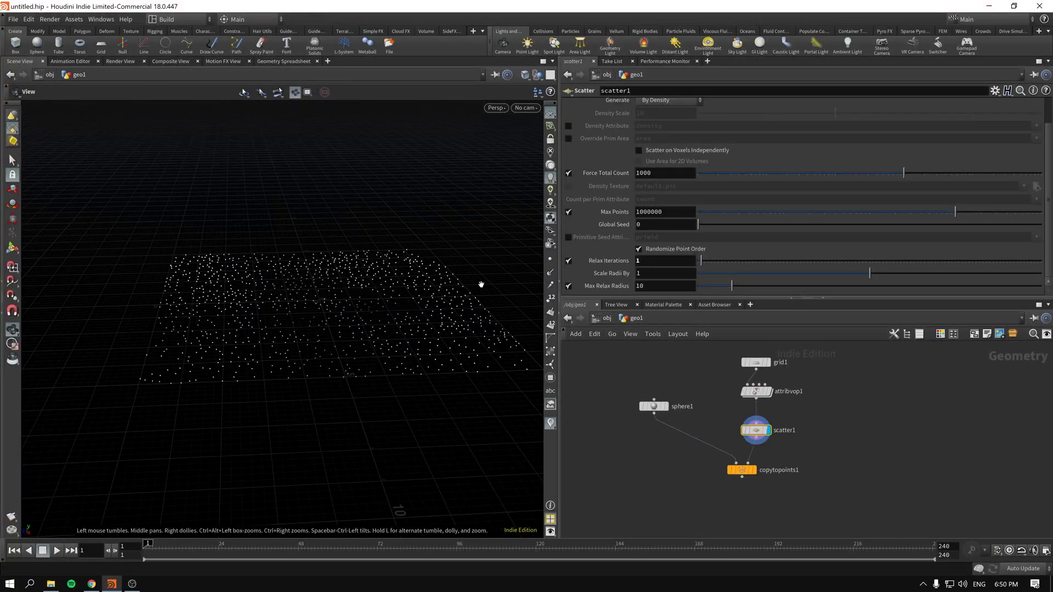
Step: Set the Scatter node's Force Total Count to 2990
drag(904, 173, 937, 177)
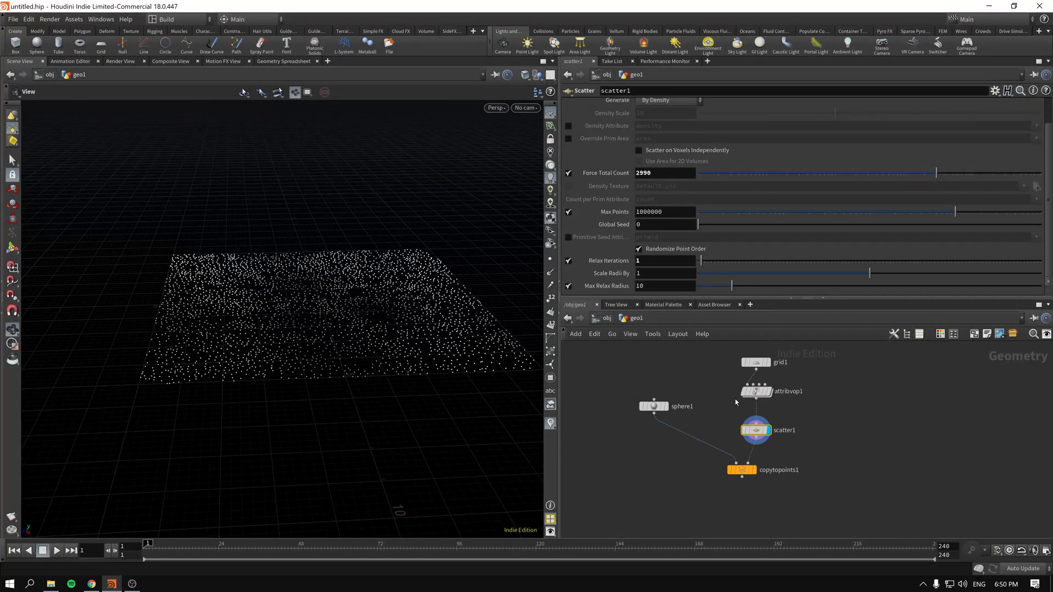
click(785, 397)
click(757, 433)
scroll(364, 312, up, 5)
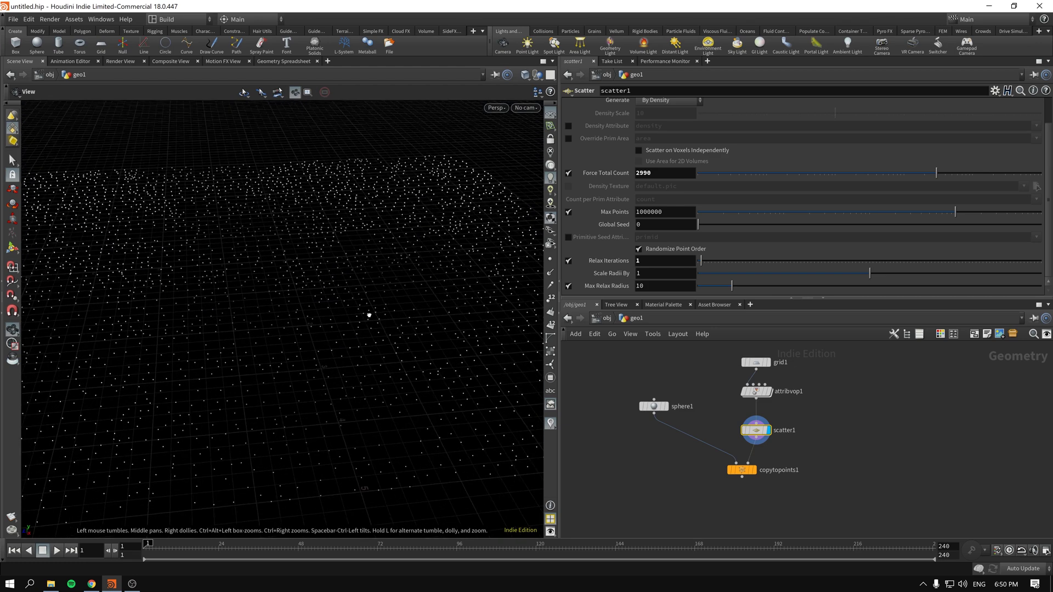
middle_drag(289, 315, 372, 305)
right_drag(372, 306, 334, 306)
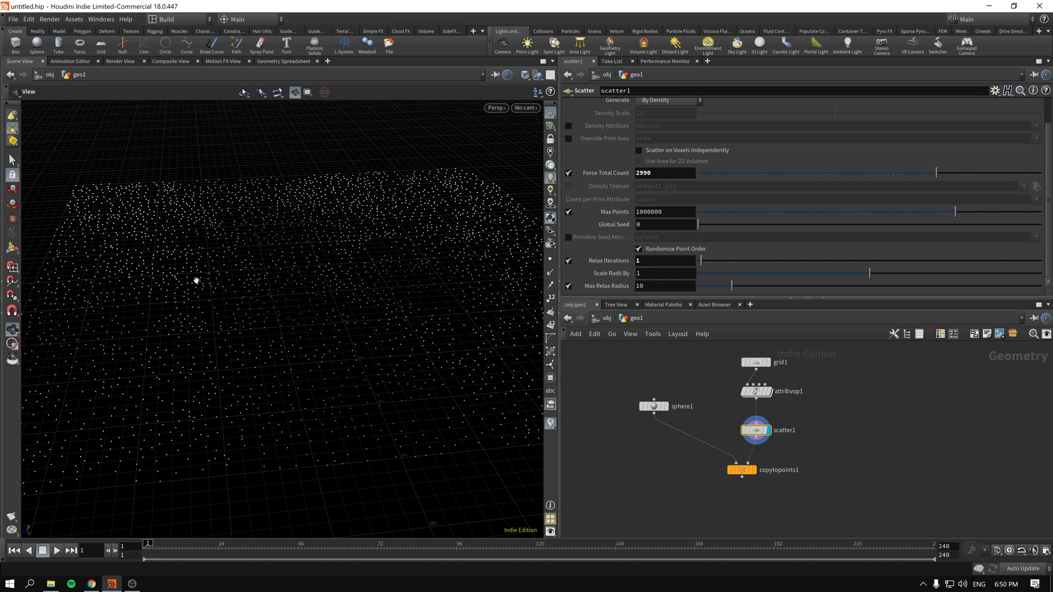
drag(306, 323, 324, 328)
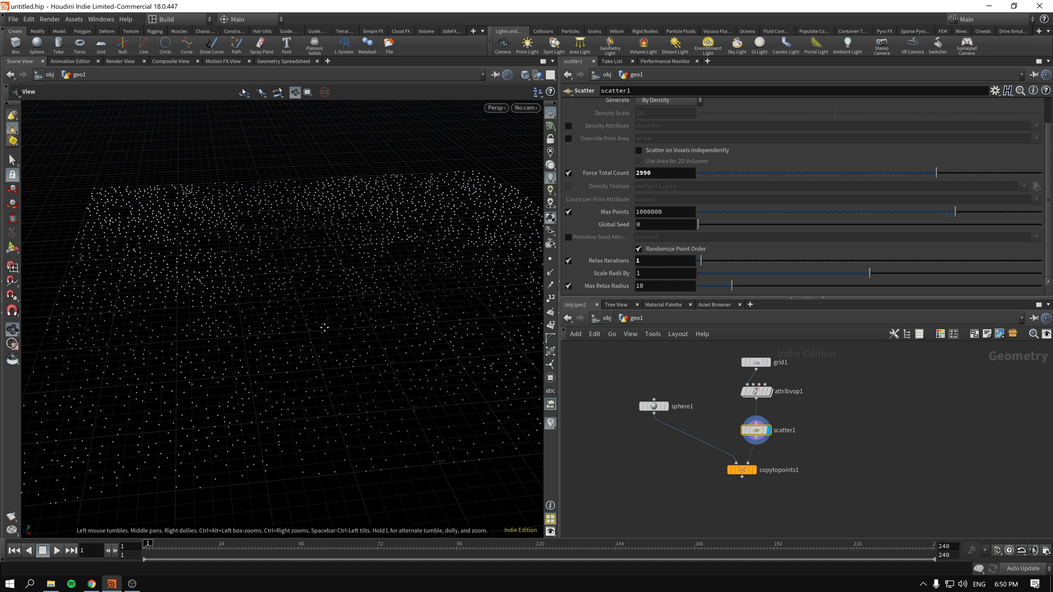
Step: Display the Attribute VOP's output to examine the noise pattern on the grid
click(757, 391)
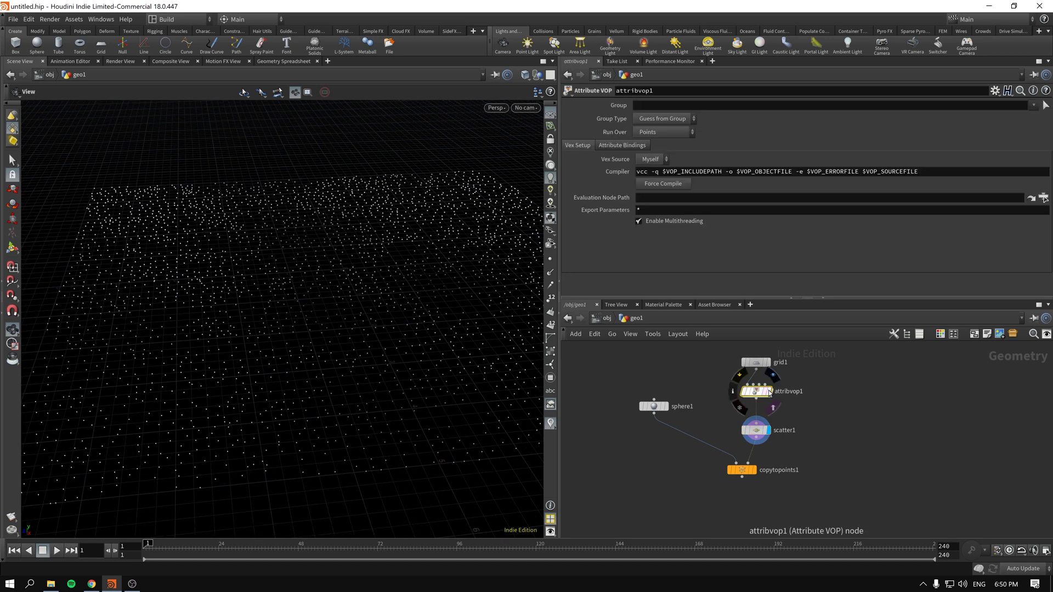
click(768, 390)
drag(254, 308, 435, 336)
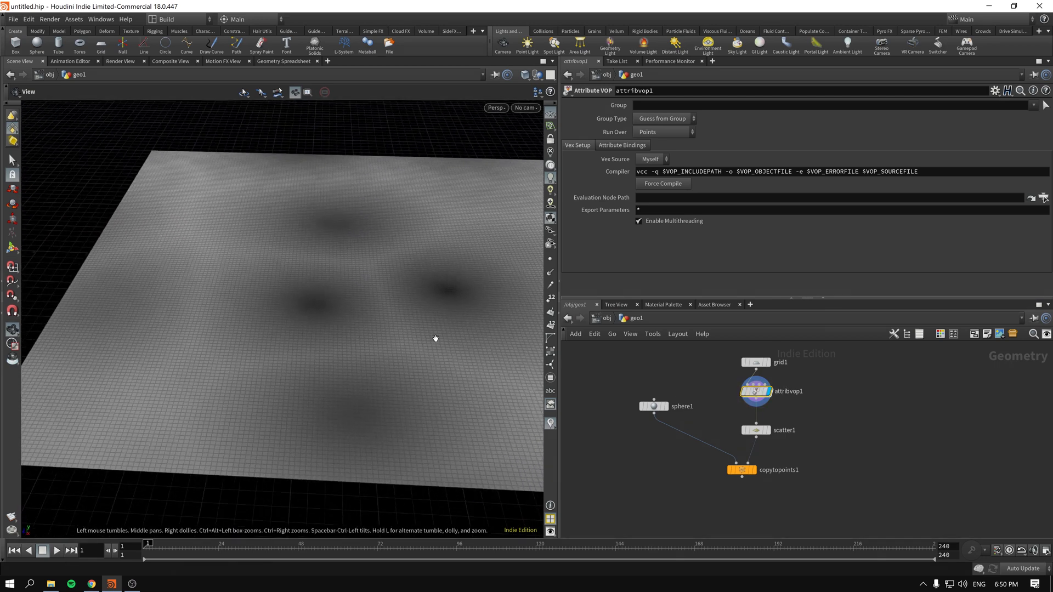
Step: Align the Copy to Points node below the Scatter node and enable the Scatter's Density Attribute option, keeping generation By Density
click(756, 431)
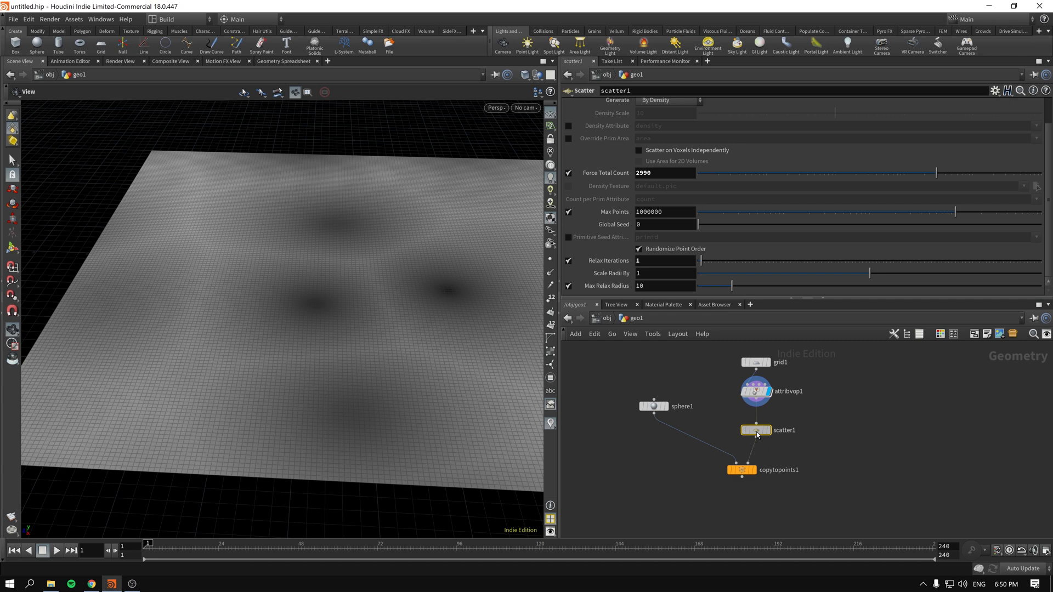
drag(741, 465, 754, 472)
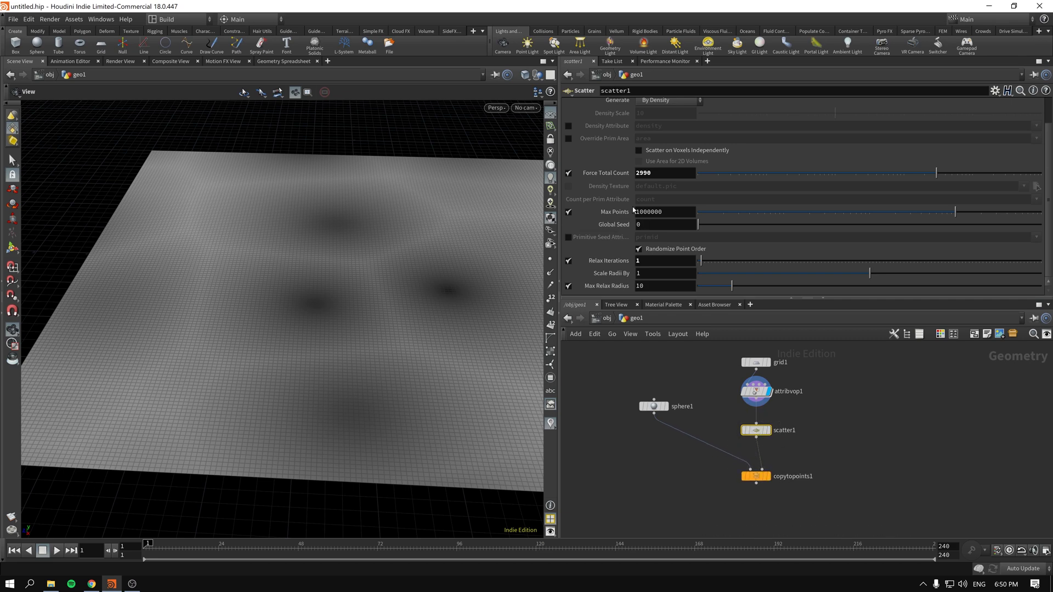
scroll(593, 178, up, 2)
scroll(593, 178, up, 1)
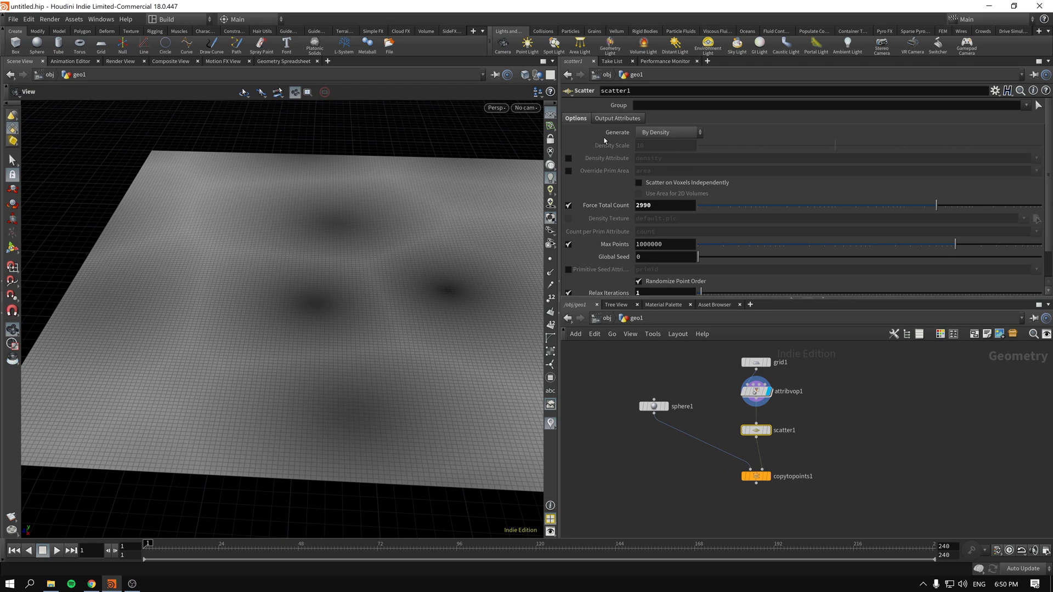
click(666, 132)
click(656, 143)
click(569, 159)
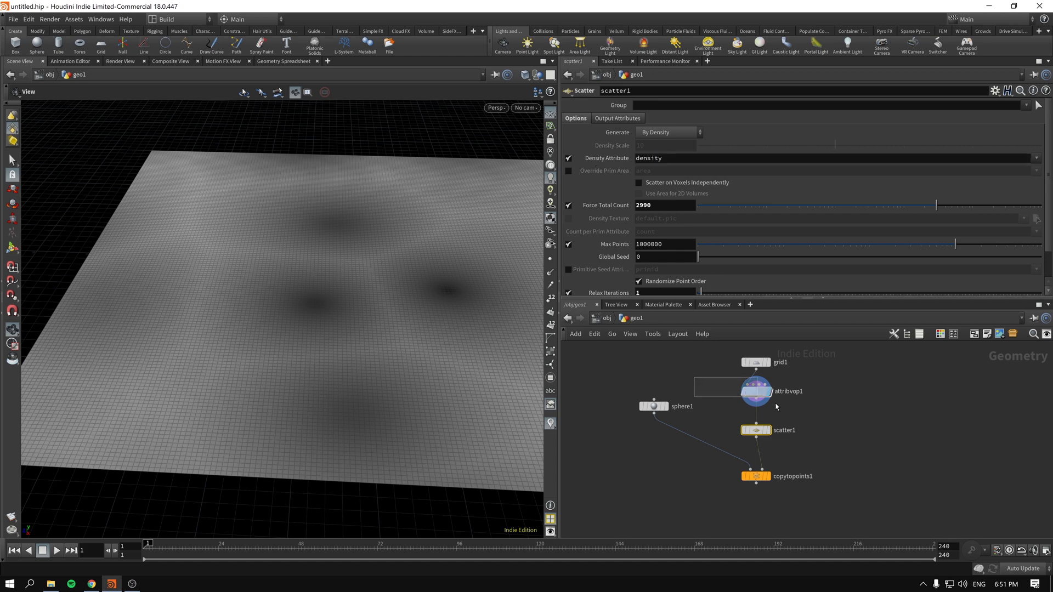
Step: Set the Scatter node's Density Attribute to Cd and display the scattered points
click(765, 393)
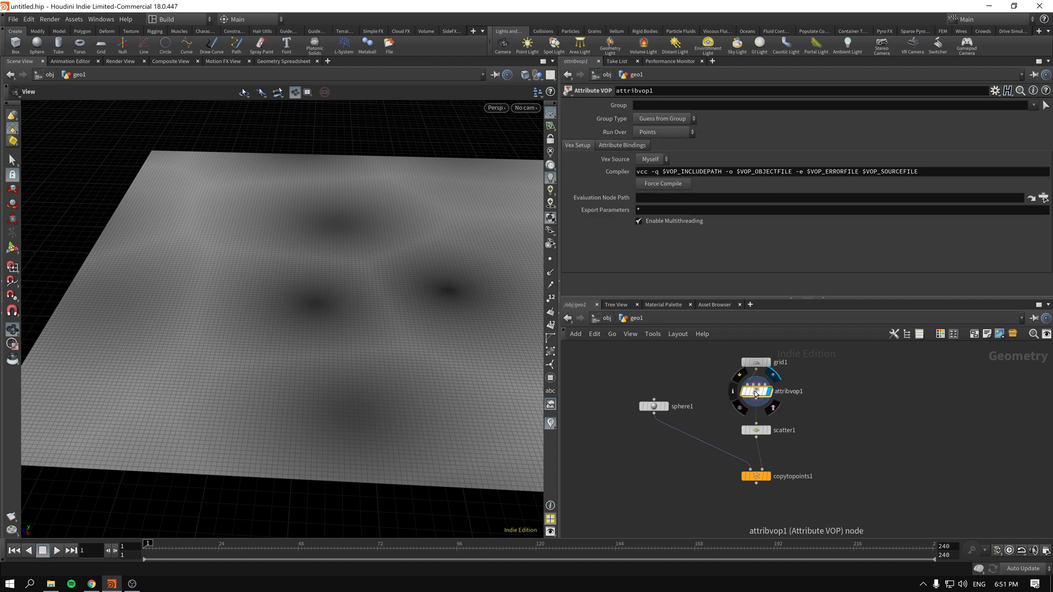
middle_click(754, 393)
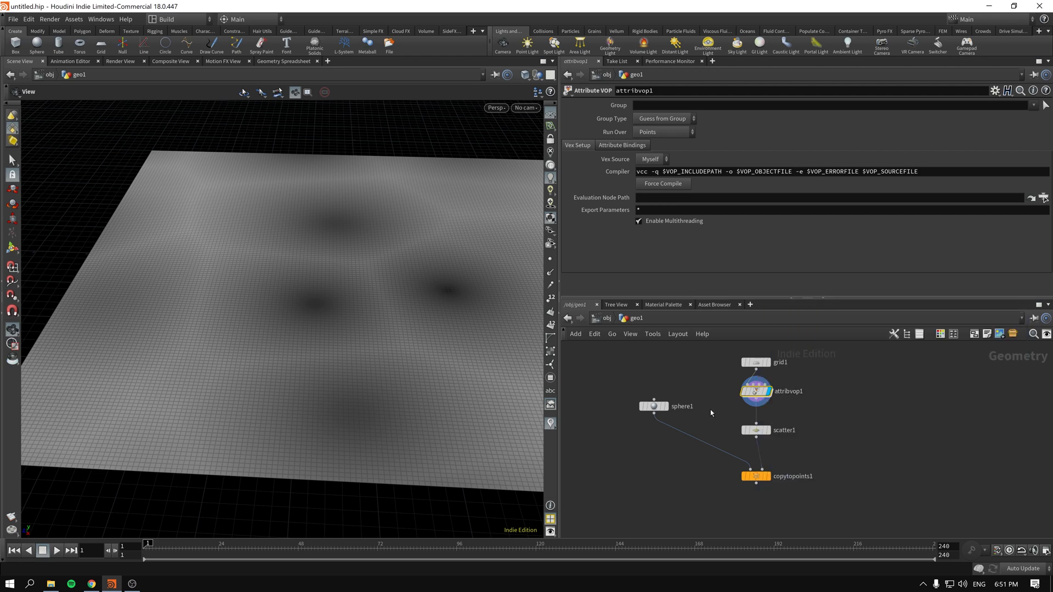
click(756, 430)
double_click(691, 165)
text(Cd)
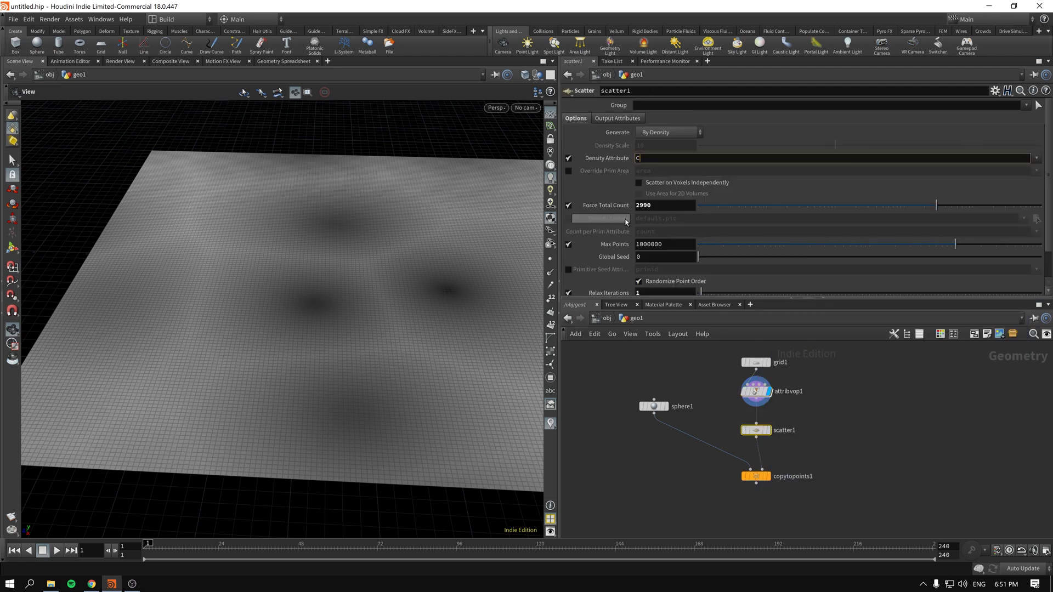
key(Return)
click(767, 431)
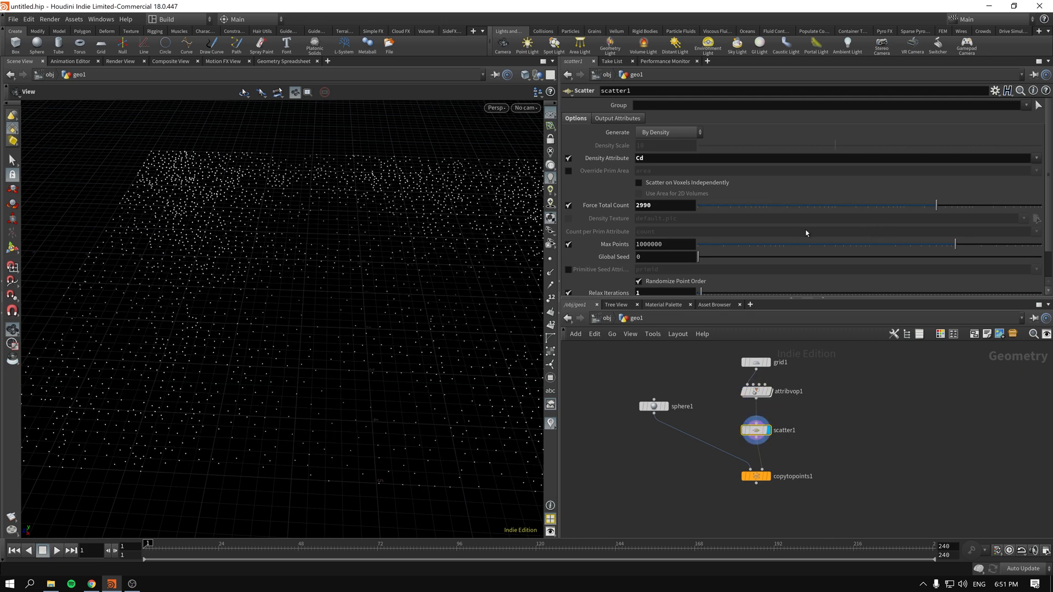
Step: Raise the Scatter node's Relax Iterations to 12 and inspect the point distribution
scroll(725, 263, down, 2)
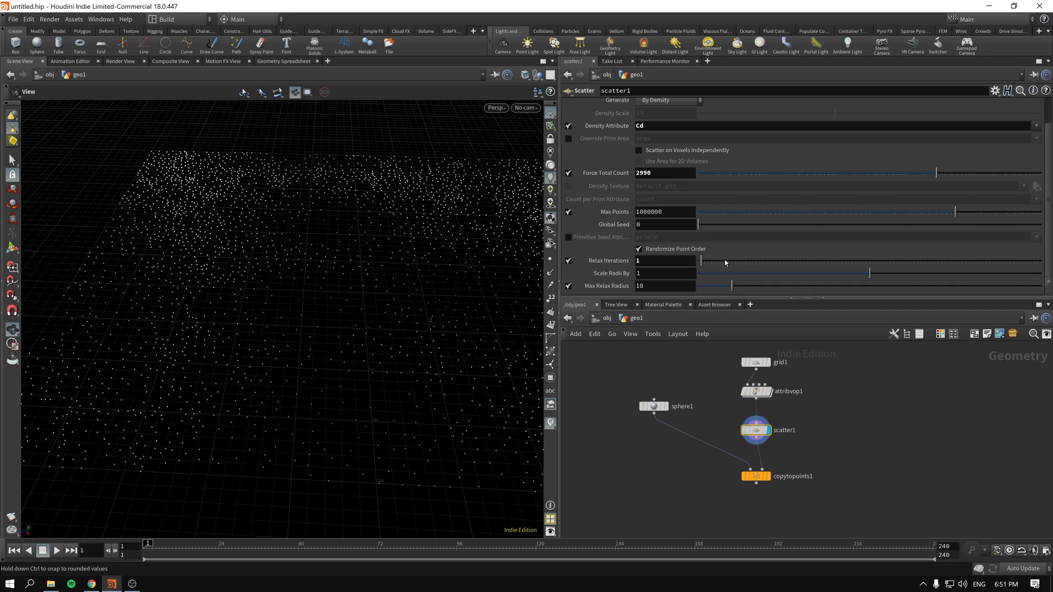
drag(716, 262, 739, 262)
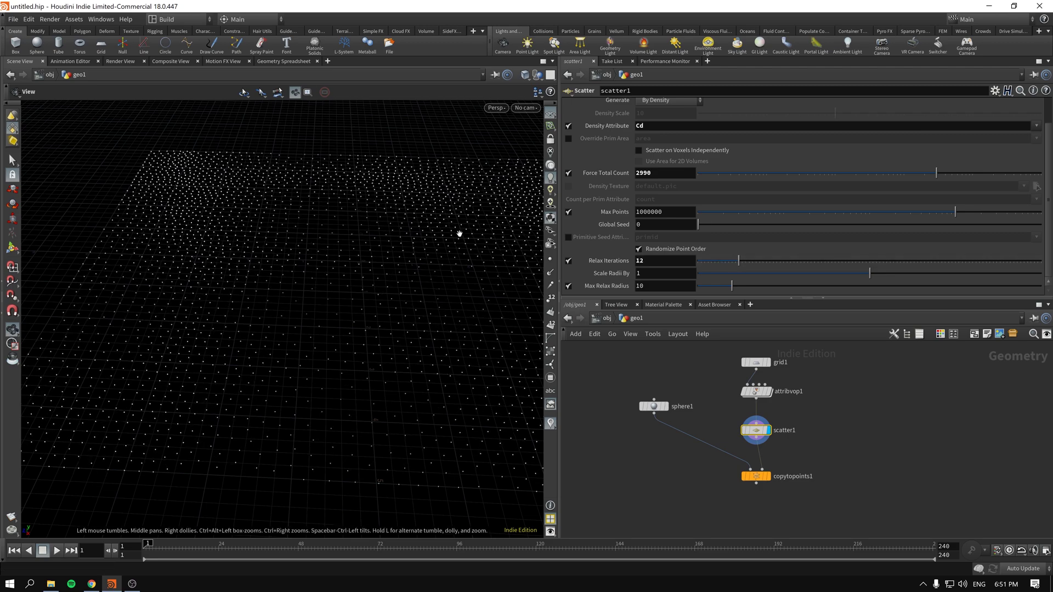
drag(373, 232, 436, 227)
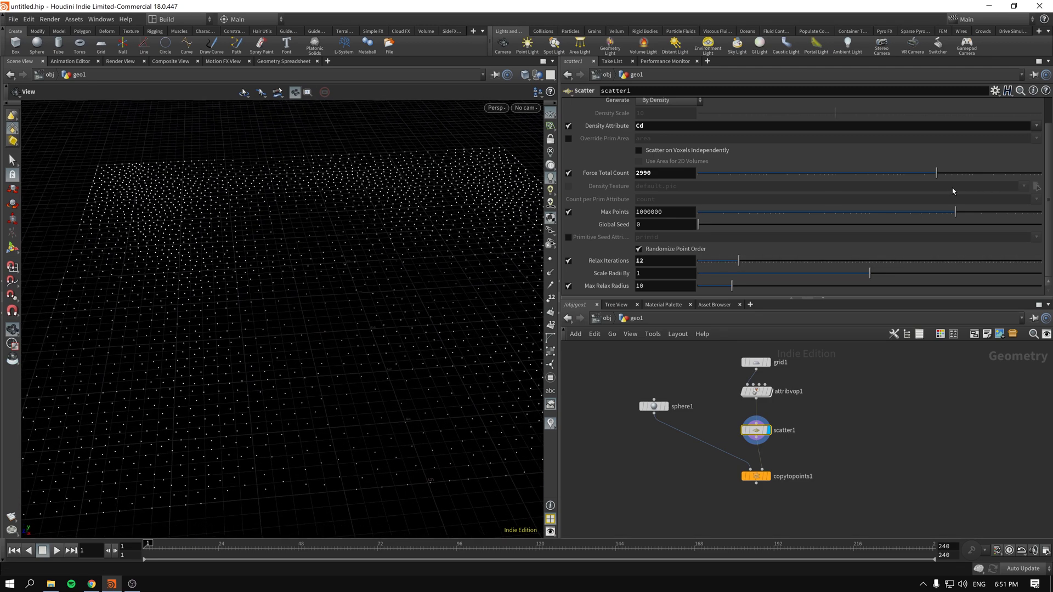
Step: Set the Scatter node's Force Total Count to 6351 and its Relax Iterations to 1
drag(937, 173, 1002, 175)
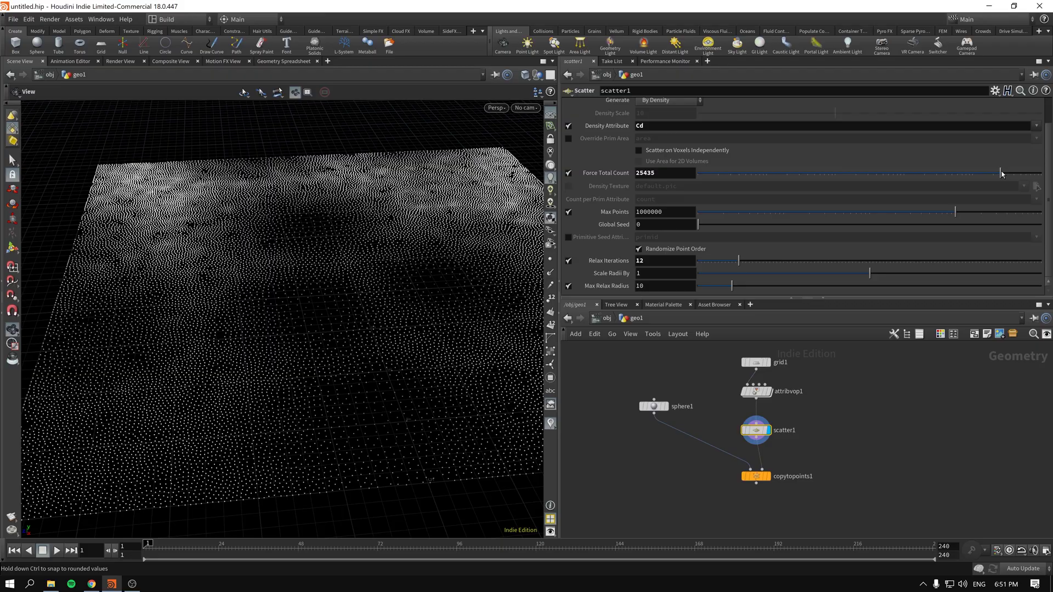
drag(330, 329, 342, 285)
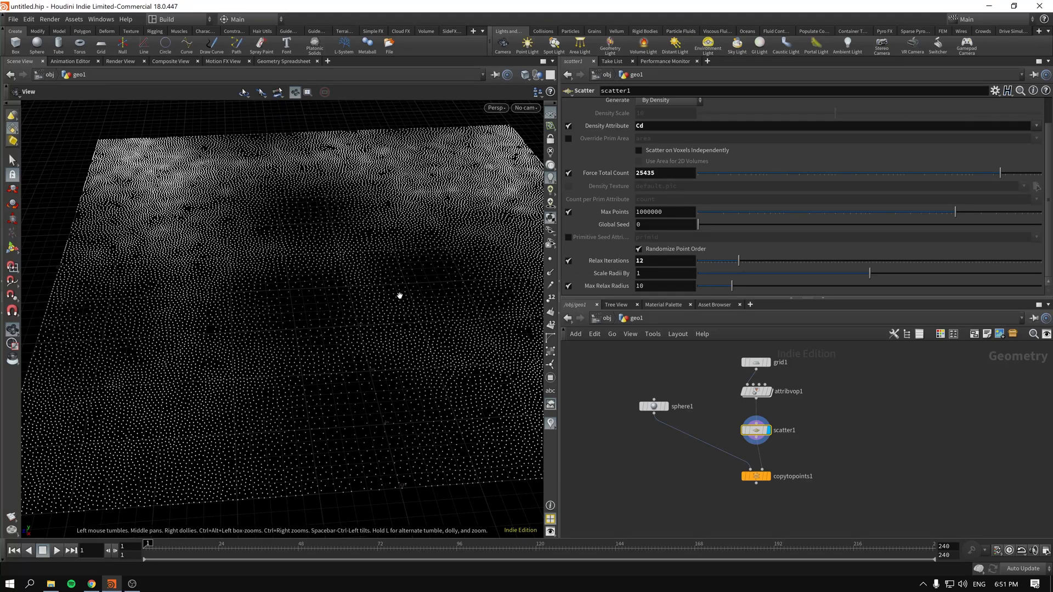
drag(852, 173, 854, 174)
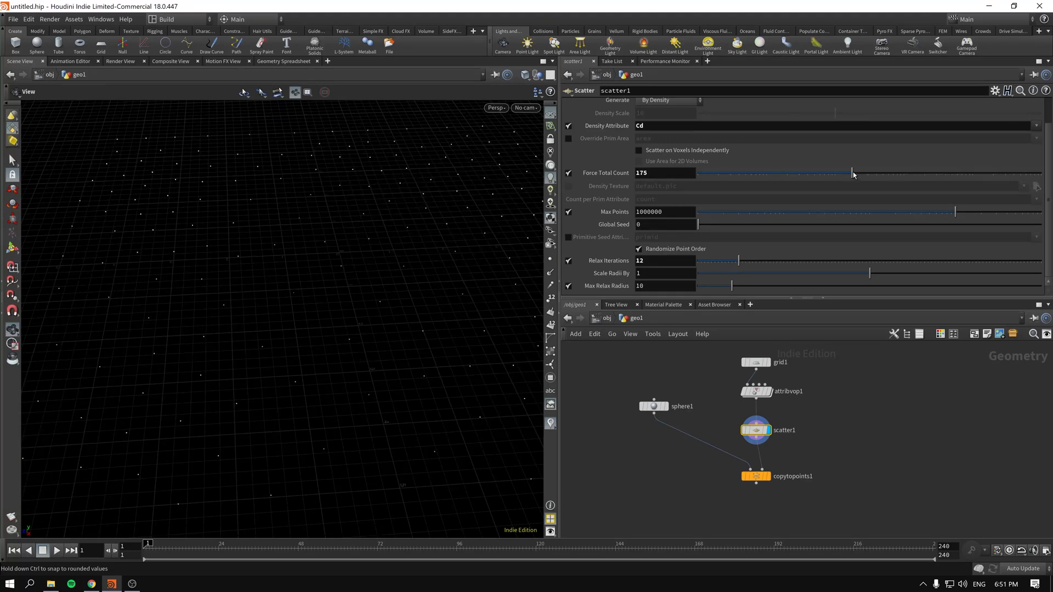
drag(981, 176, 959, 174)
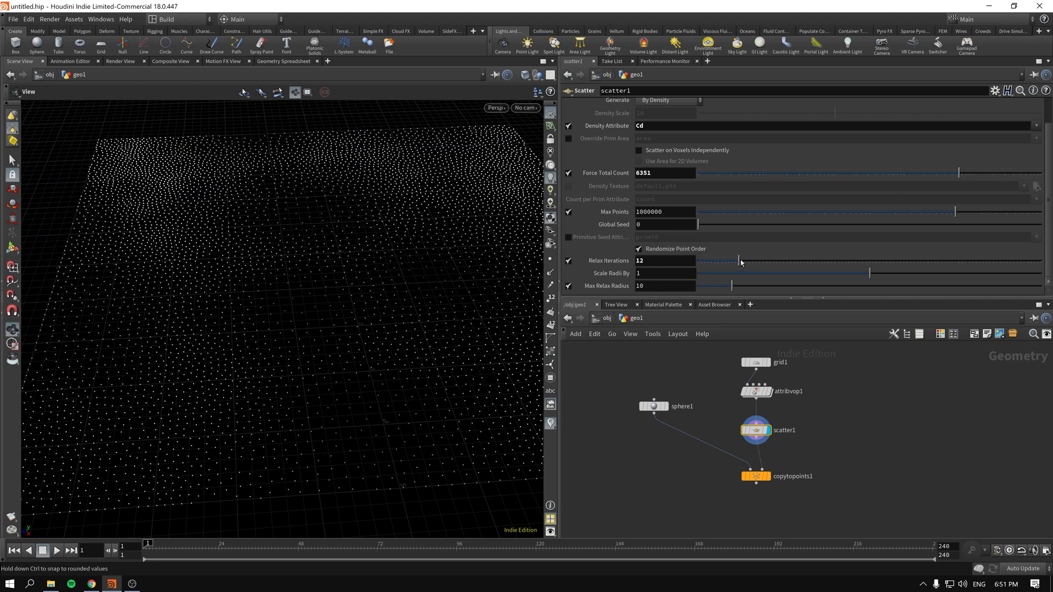
drag(741, 262, 702, 261)
Step: Enable Pack and Instance on the Copy to Points node and display its copies
drag(688, 493, 737, 482)
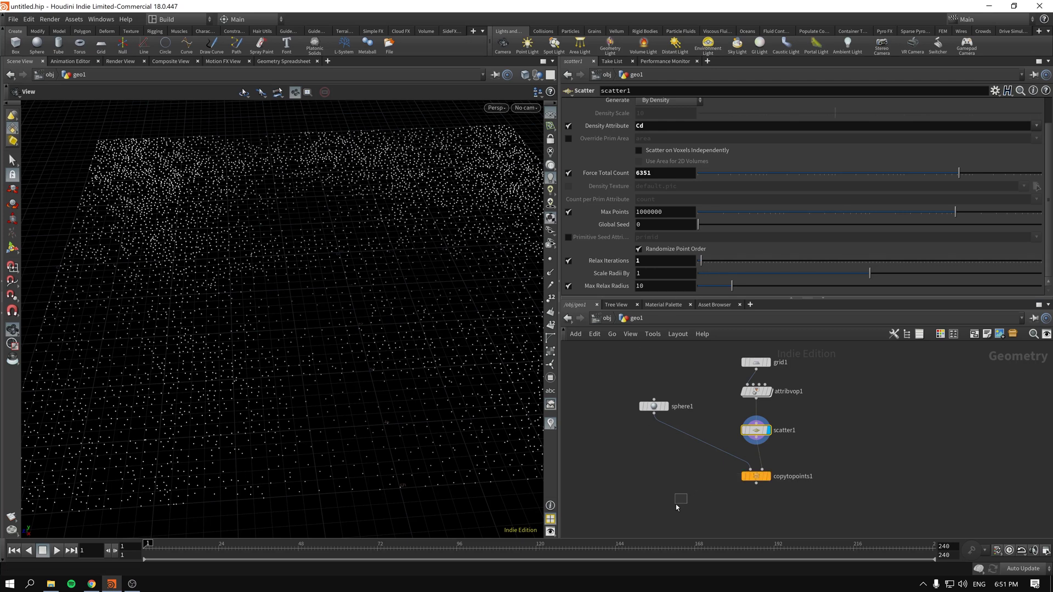
drag(677, 505, 793, 455)
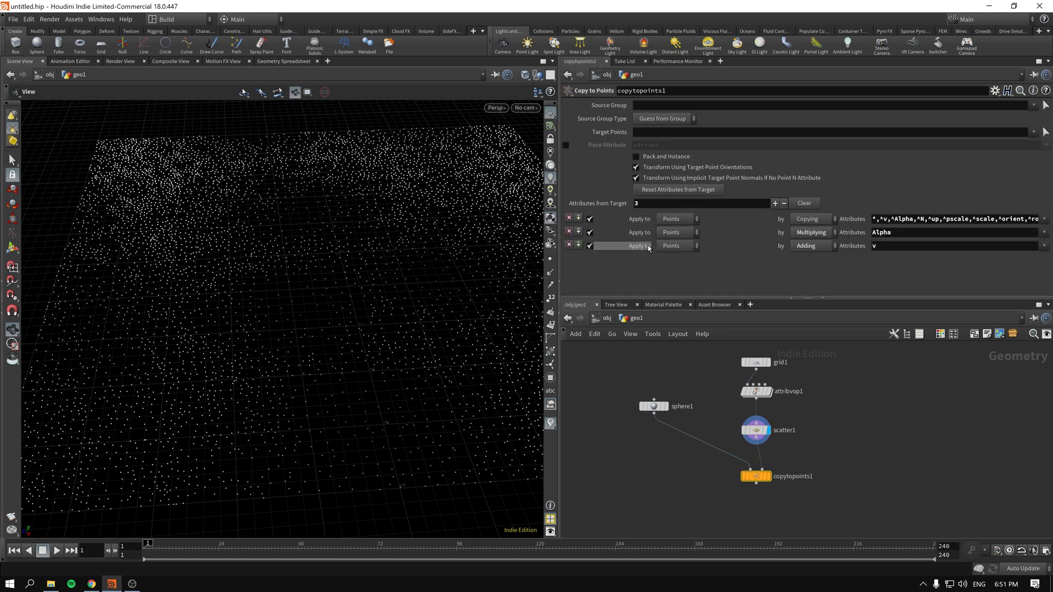
click(637, 157)
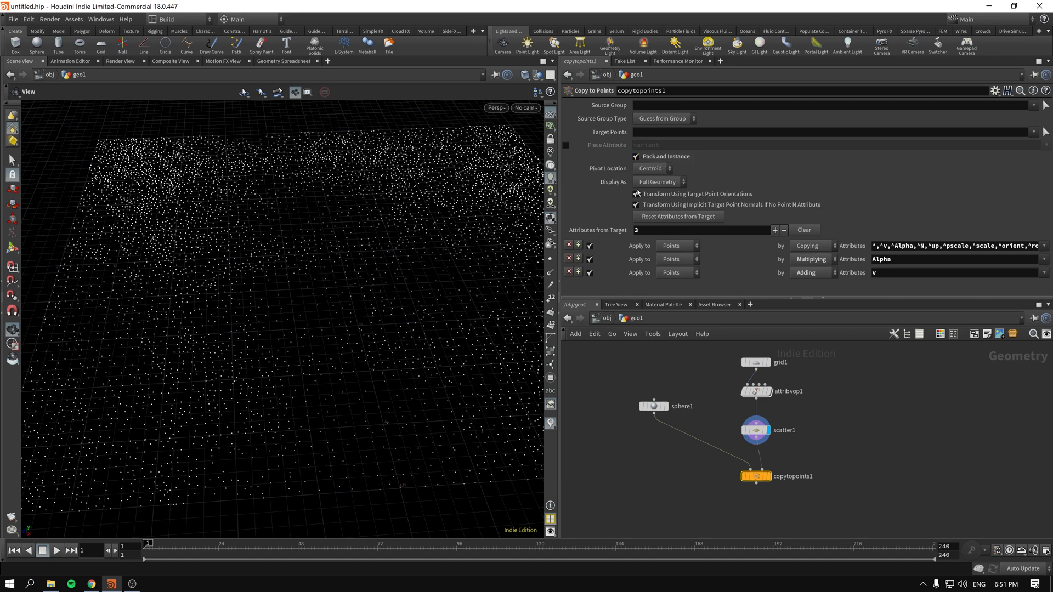
click(771, 487)
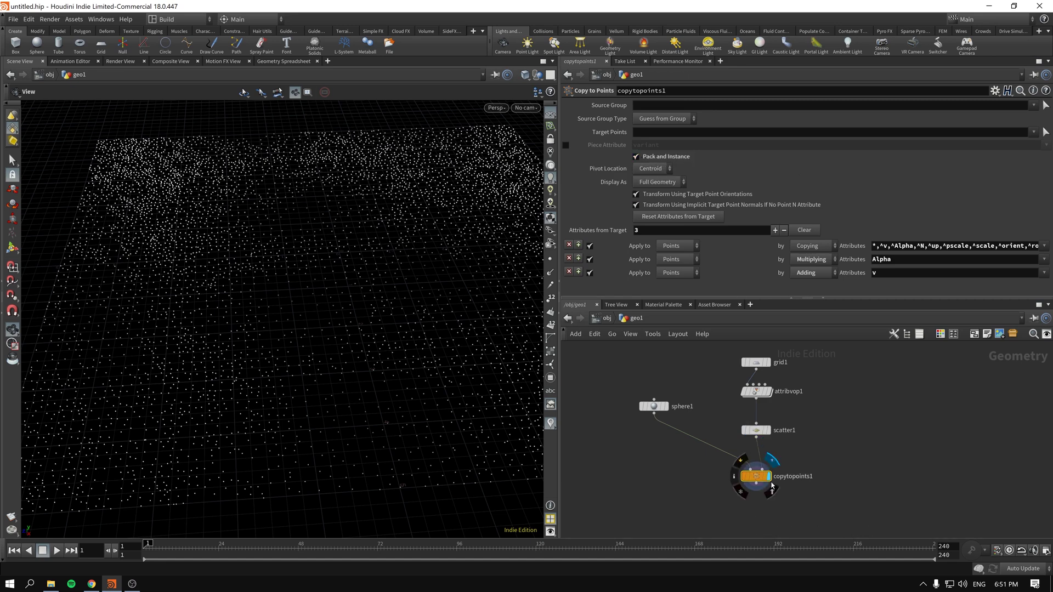
Step: Reduce the sphere's Uniform Scale further so the copies are smaller, and inspect the Copy to Points result
click(653, 406)
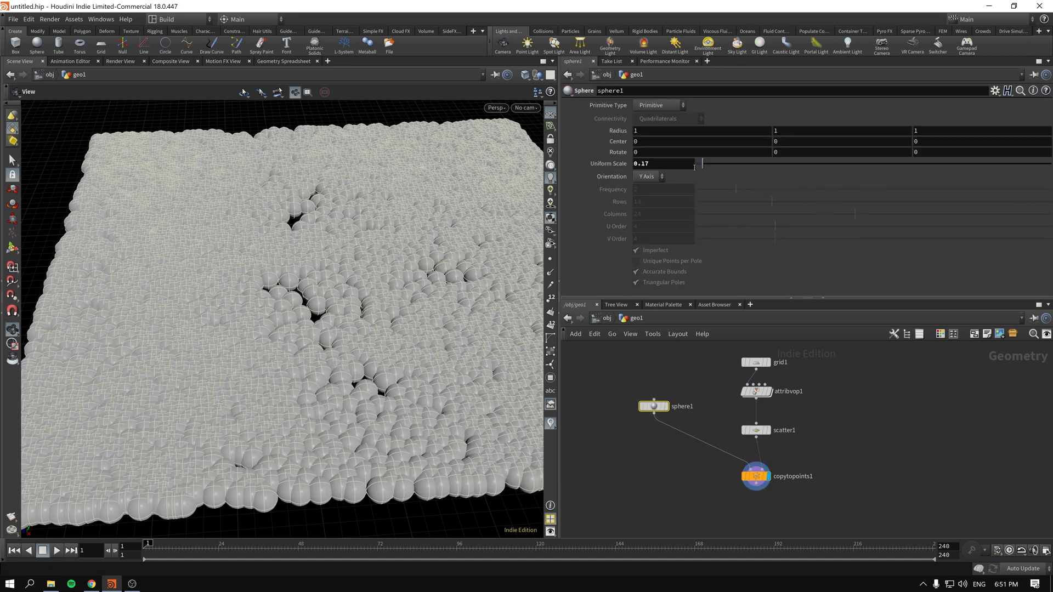
drag(703, 165, 700, 167)
click(756, 476)
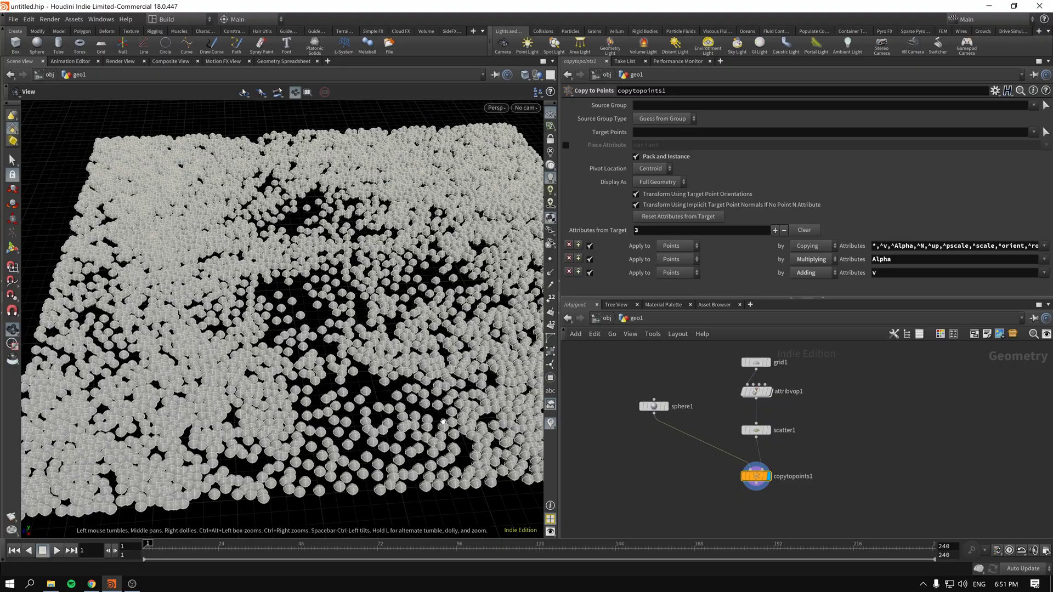
scroll(350, 316, up, 5)
drag(350, 316, 372, 338)
scroll(372, 338, down, 5)
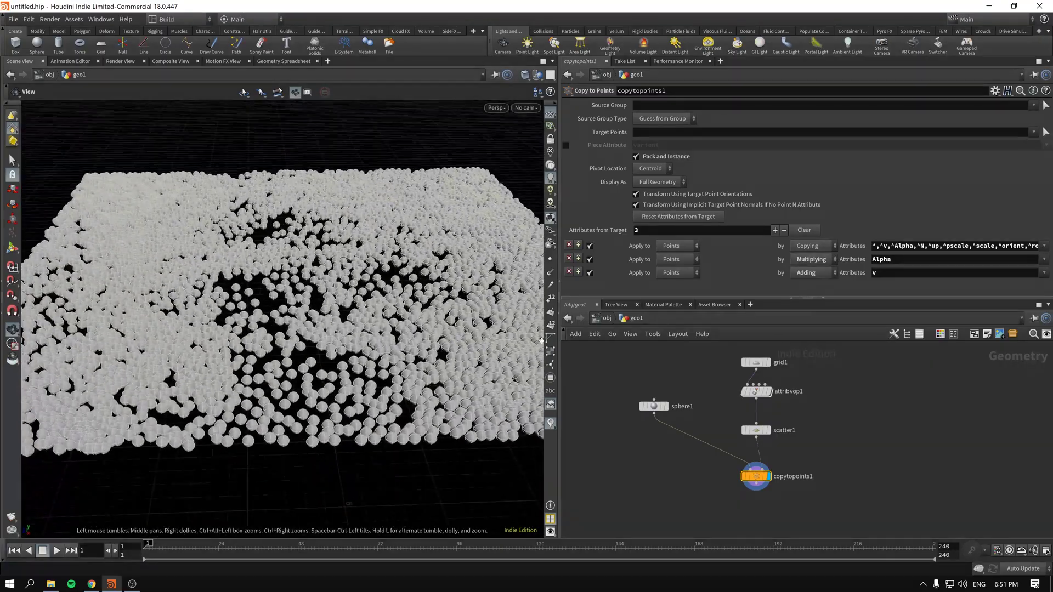
Step: Display the Attribute VOP's noise grid and switch back to the Copy to Points result to compare the density pattern
click(769, 391)
click(770, 391)
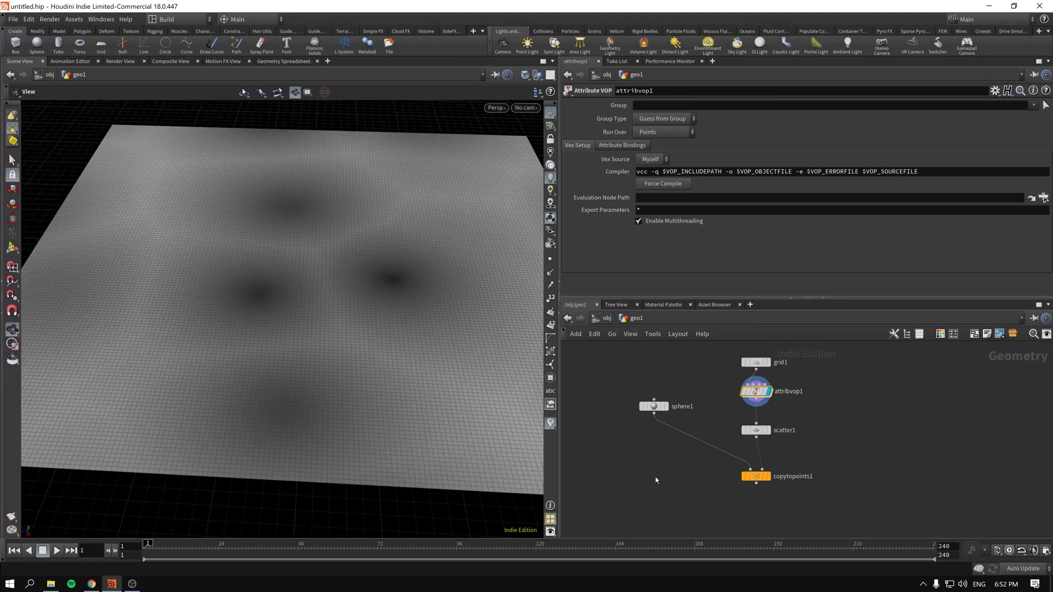
click(756, 476)
click(770, 477)
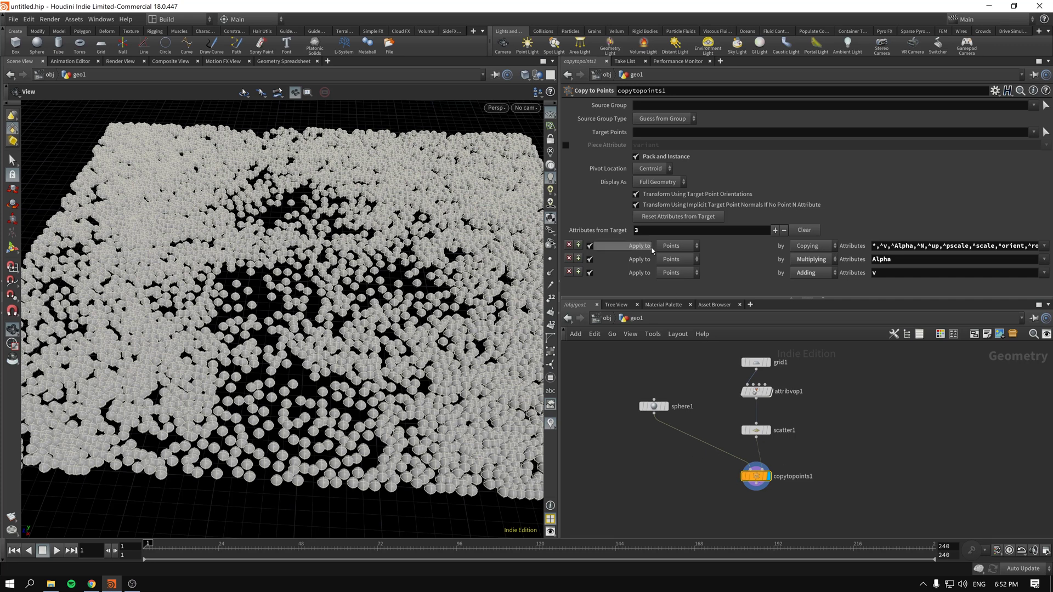
Step: Duplicate the grid1 node, place the copy beside the existing network and display it
middle_drag(922, 433, 852, 422)
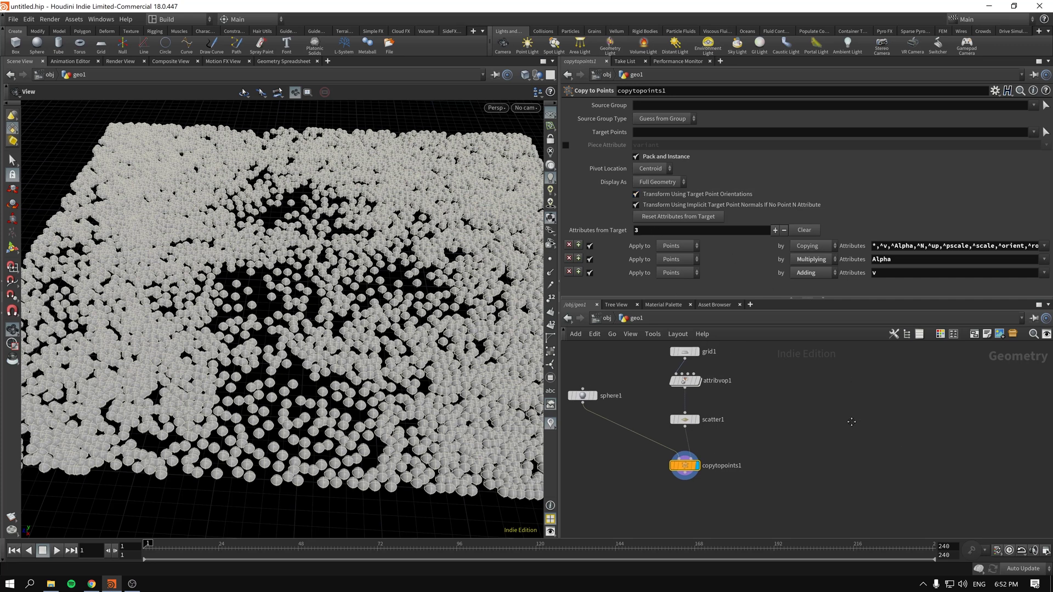
middle_drag(821, 389, 794, 402)
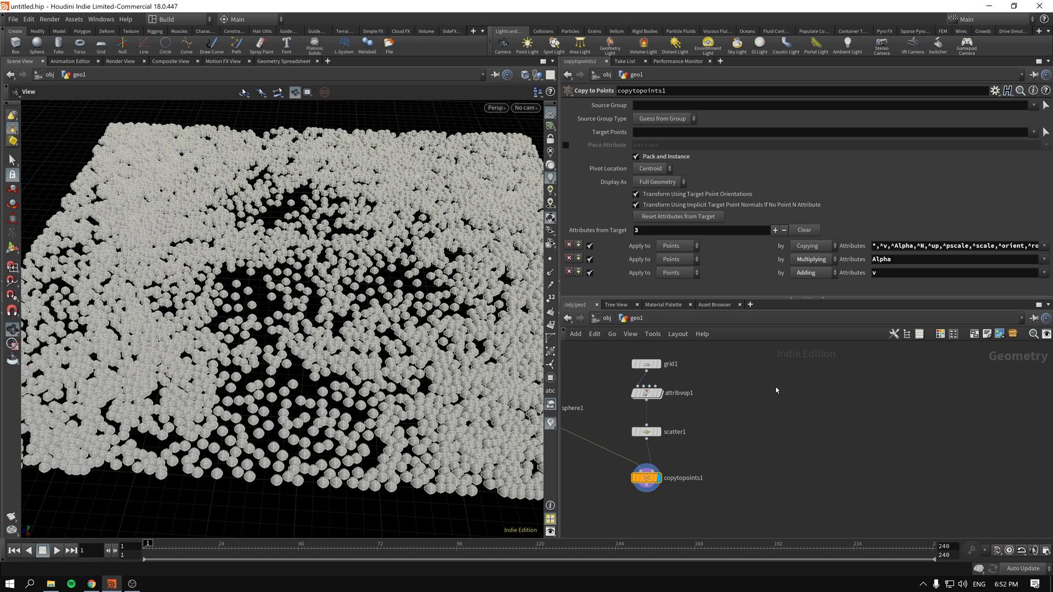
drag(642, 365, 804, 358)
drag(807, 362, 794, 357)
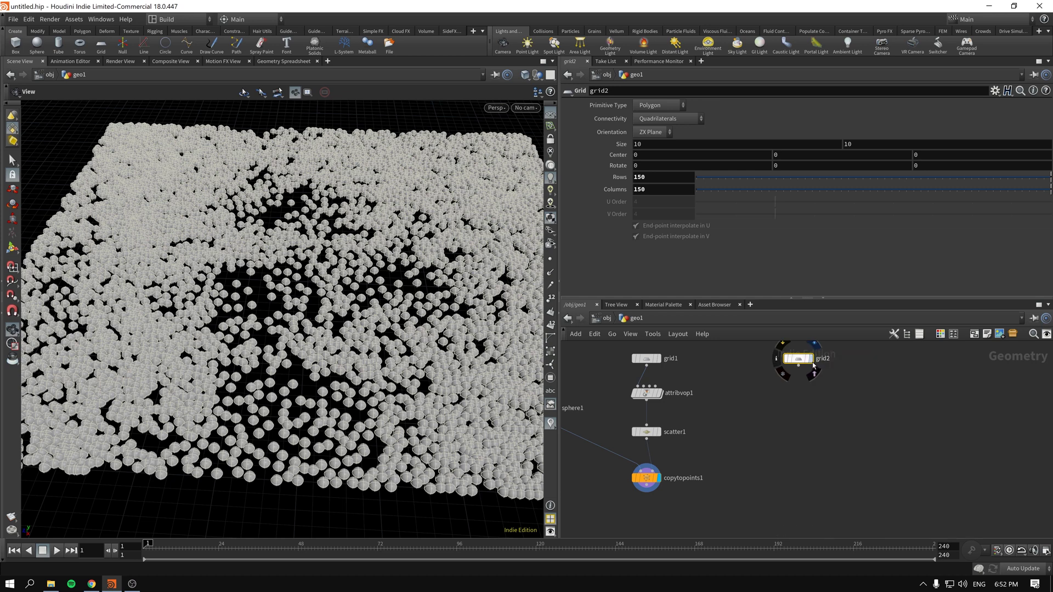
click(814, 364)
drag(846, 393, 782, 352)
drag(823, 413, 839, 359)
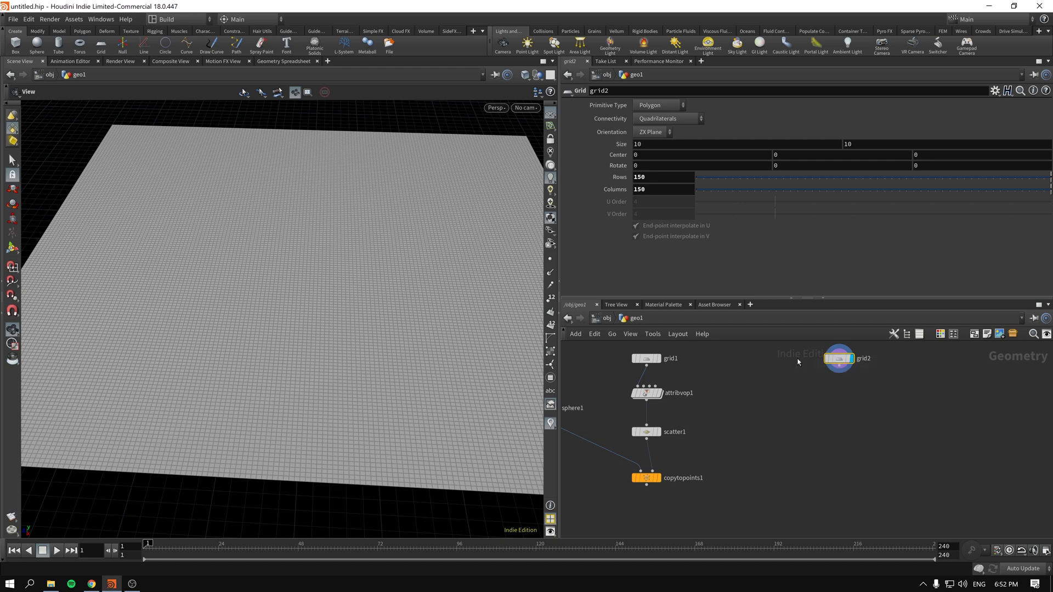
Step: Add an Attribute Paint node after the duplicated grid
key(Tab)
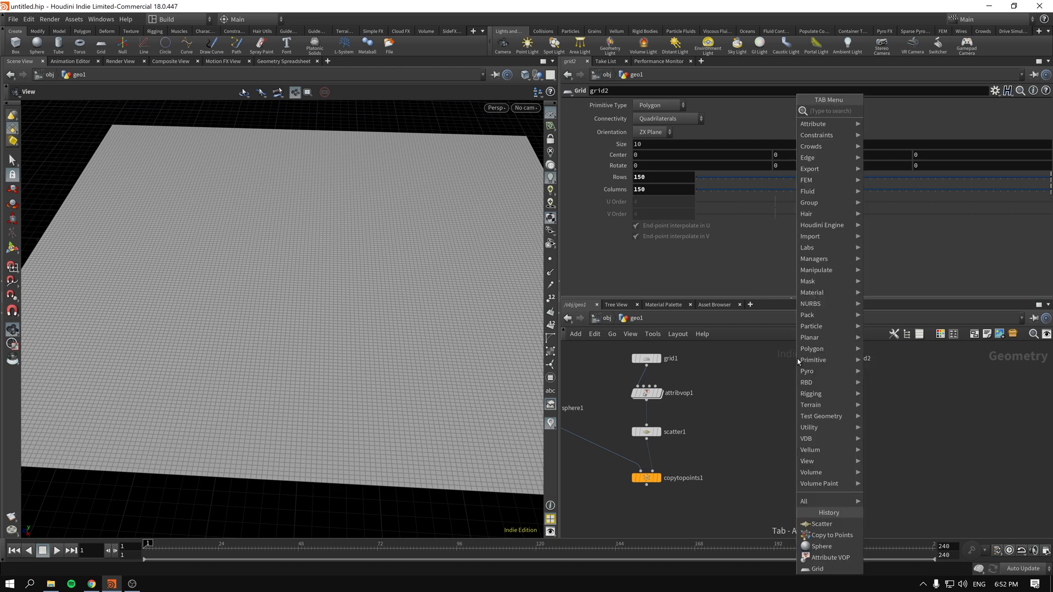
text(apa)
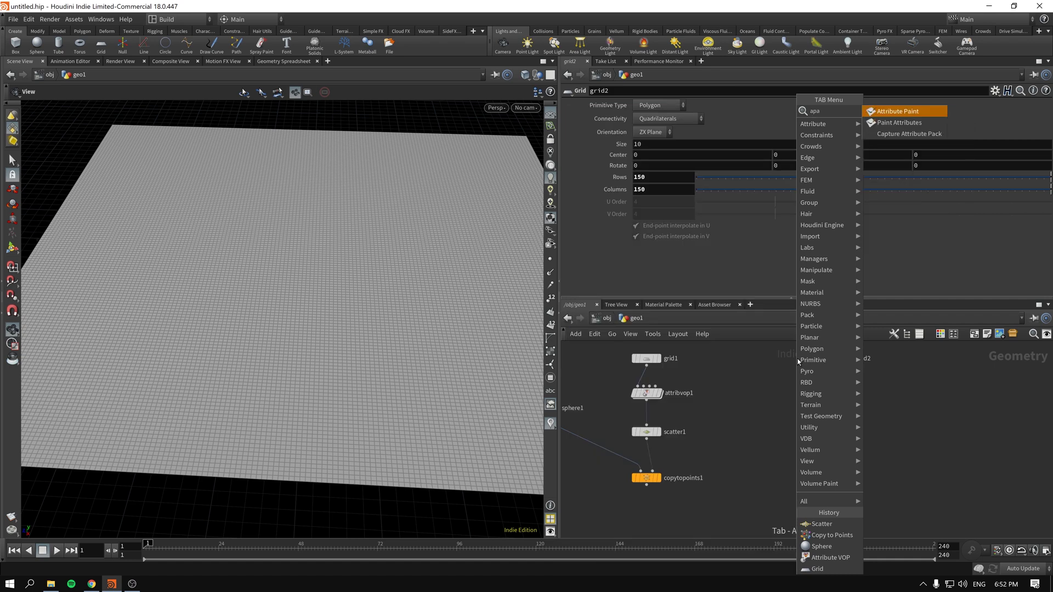
key(Return)
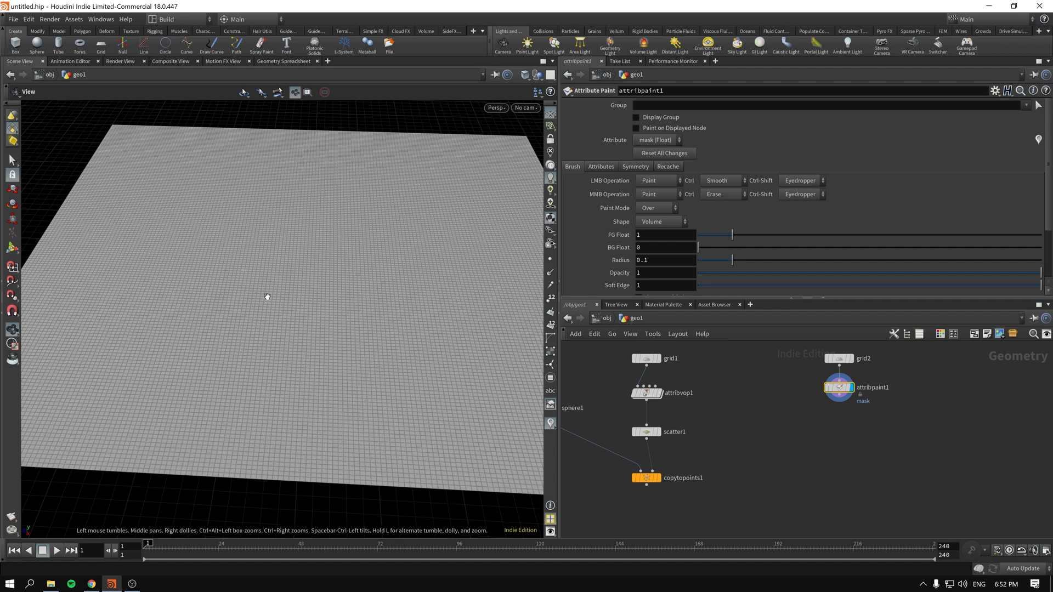
Step: Start painting the mask attribute in the viewport and set the brush radius to about 0.6
mouse_move(267, 297)
mouse_down()
mouse_move(251, 303)
mouse_move(304, 306)
mouse_move(229, 282)
mouse_up()
key(Return)
mouse_move(308, 266)
alt+mouse_down()
mouse_move(315, 324)
mouse_move(299, 330)
alt+mouse_up()
scroll(289, 314, up, 10)
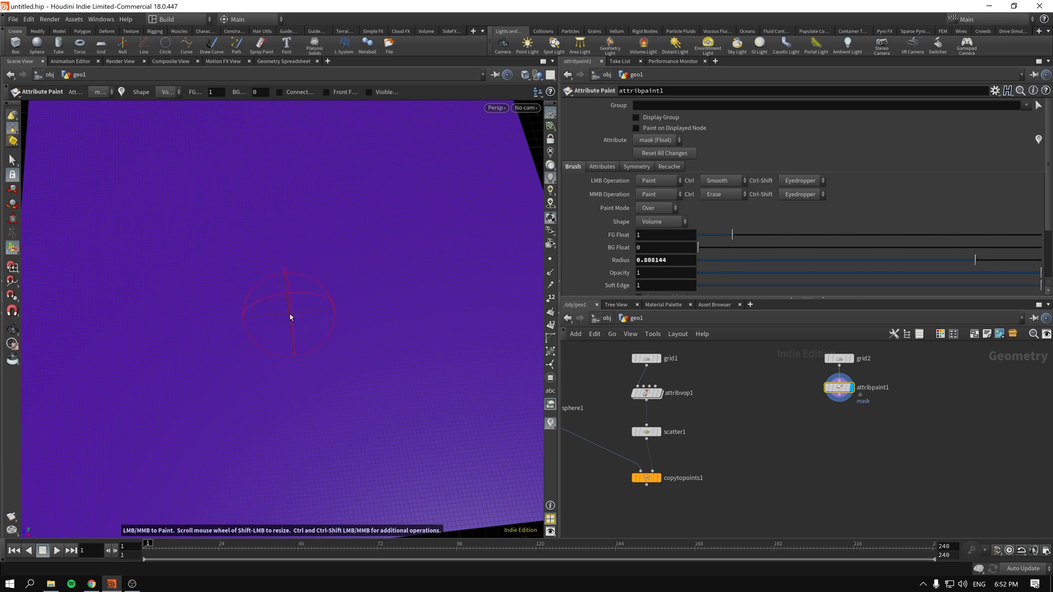
scroll(290, 314, up, 5)
scroll(290, 314, down, 7)
scroll(290, 314, up, 1)
alt+right_drag(302, 315, 241, 317)
alt+drag(284, 318, 278, 320)
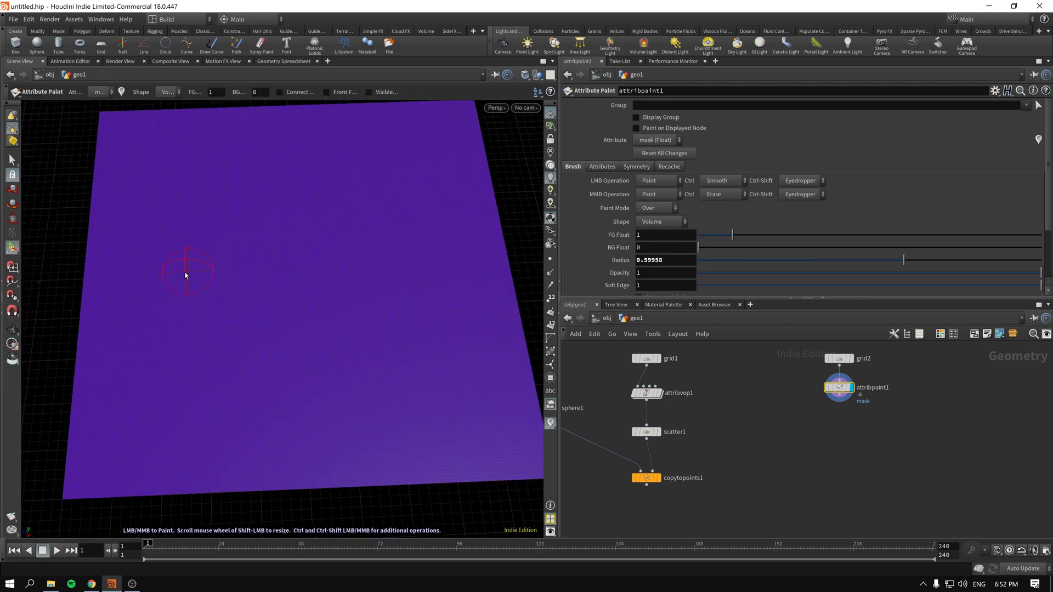
Step: Paint the text "gr8" as a mask across the grid, redoing the first stroke of the g
mouse_move(167, 257)
mouse_down()
mouse_move(232, 241)
mouse_move(233, 348)
mouse_move(173, 343)
mouse_up()
key(ctrl+z)
mouse_move(241, 221)
mouse_down()
mouse_move(202, 237)
mouse_move(242, 232)
mouse_move(187, 343)
mouse_up()
mouse_move(301, 222)
mouse_down()
mouse_move(305, 308)
mouse_move(301, 248)
mouse_move(343, 253)
mouse_up()
mouse_move(423, 192)
mouse_down()
mouse_move(452, 275)
mouse_move(404, 263)
mouse_move(434, 230)
mouse_up()
key(Escape)
drag(301, 321, 222, 292)
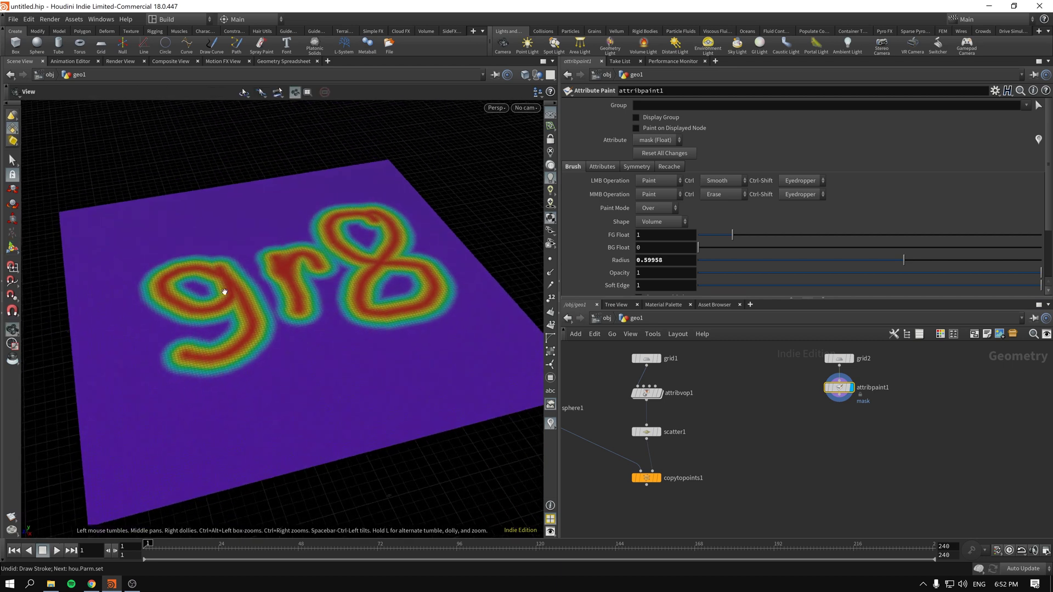
right_drag(222, 292, 305, 287)
drag(306, 287, 286, 307)
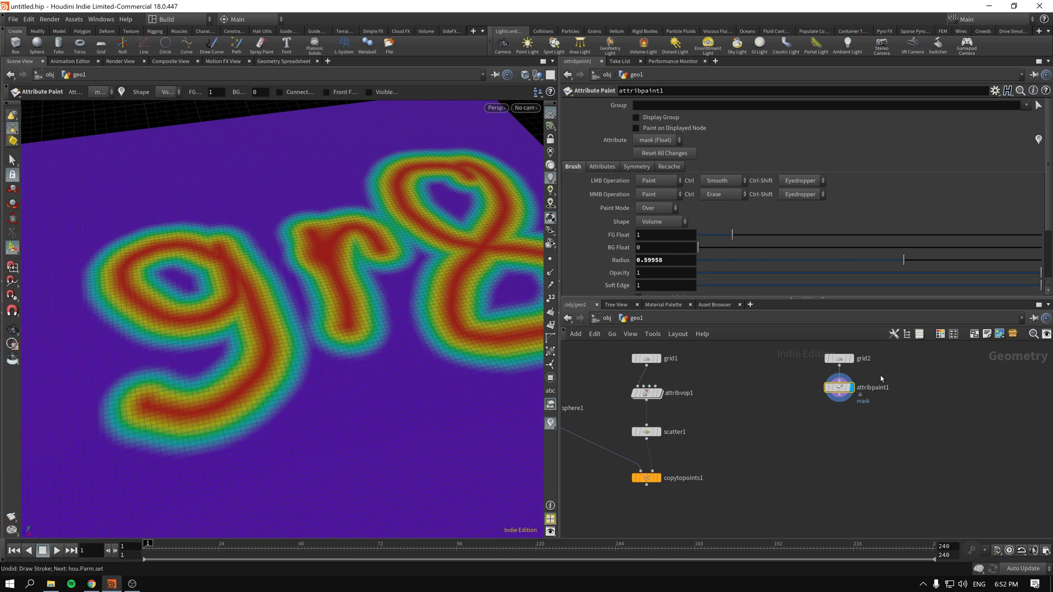
Step: Examine the Attribute Paint node's information and its mask values in the Geometry Spreadsheet, sorted by mask from highest to lowest
middle_click(841, 388)
scroll(630, 202, down, 5)
scroll(615, 205, up, 5)
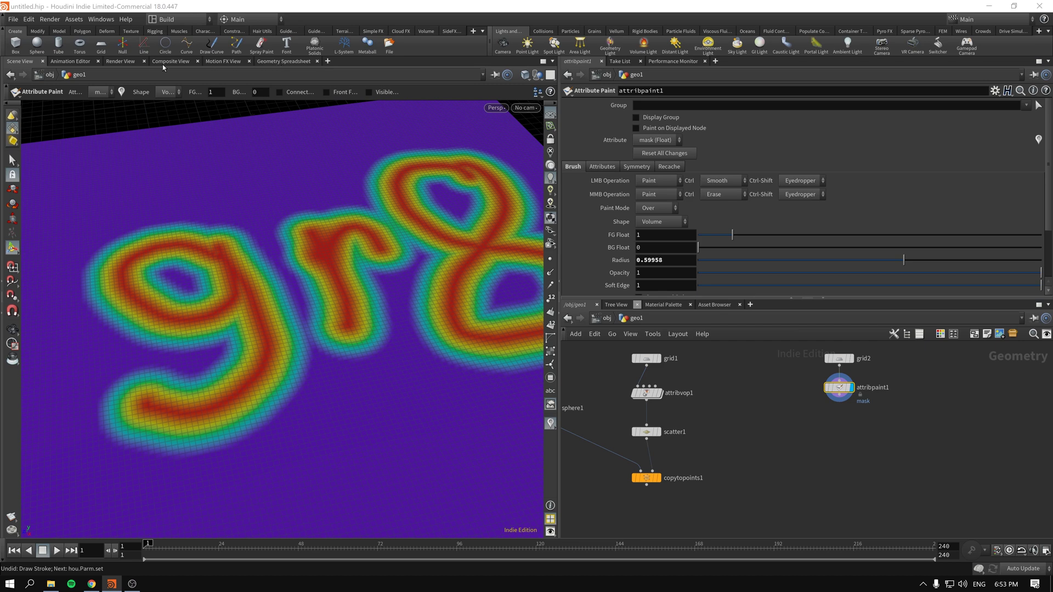
click(283, 62)
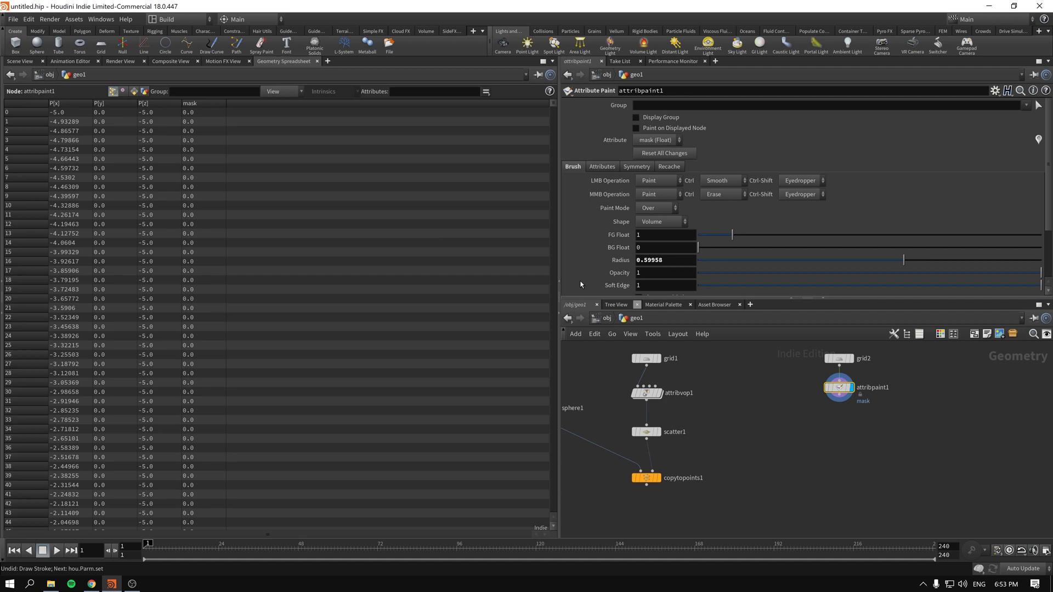
click(20, 61)
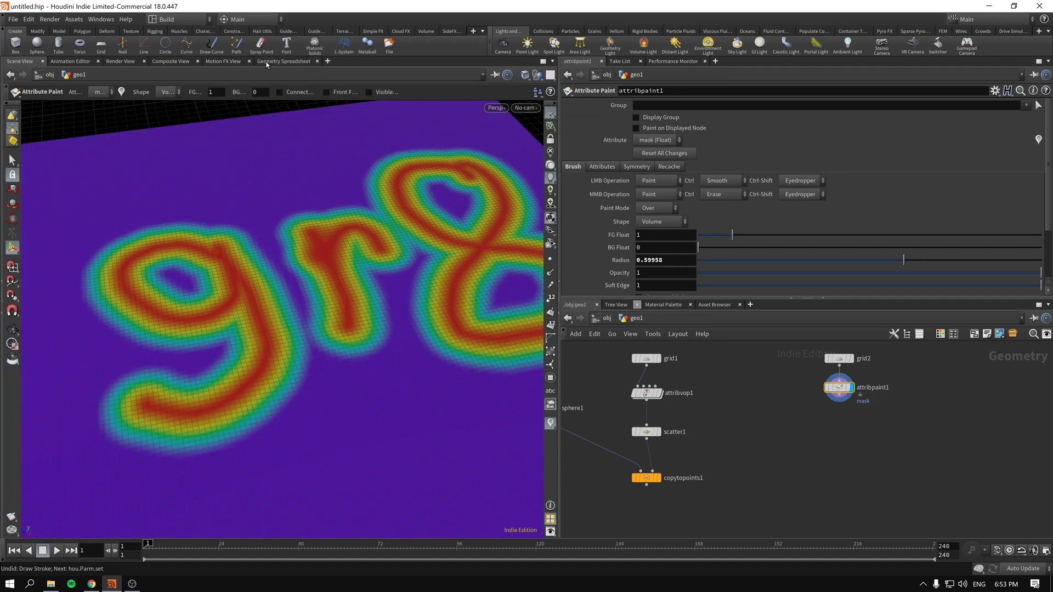
click(269, 64)
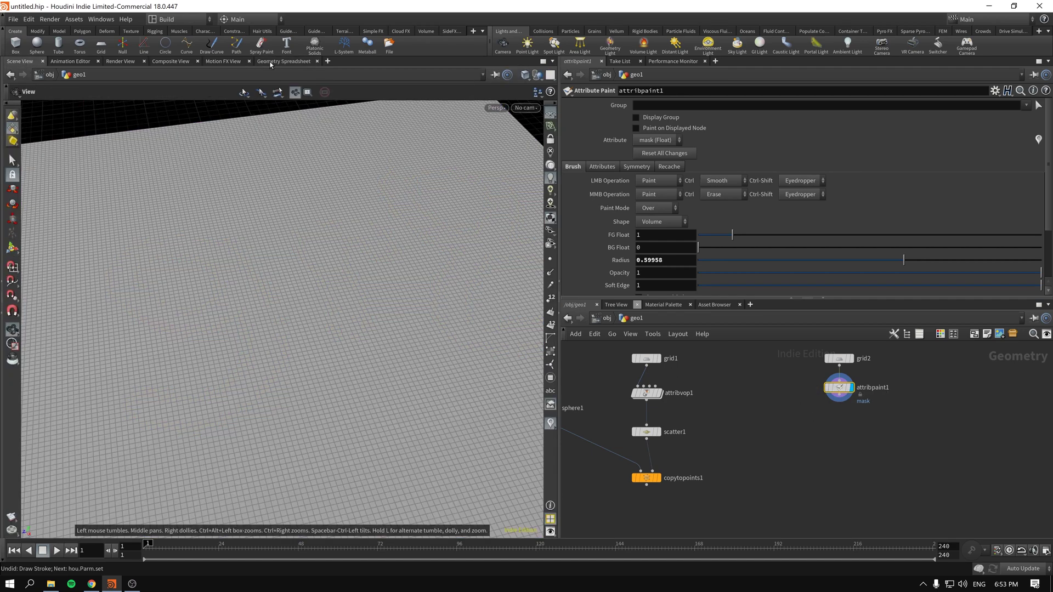
click(283, 61)
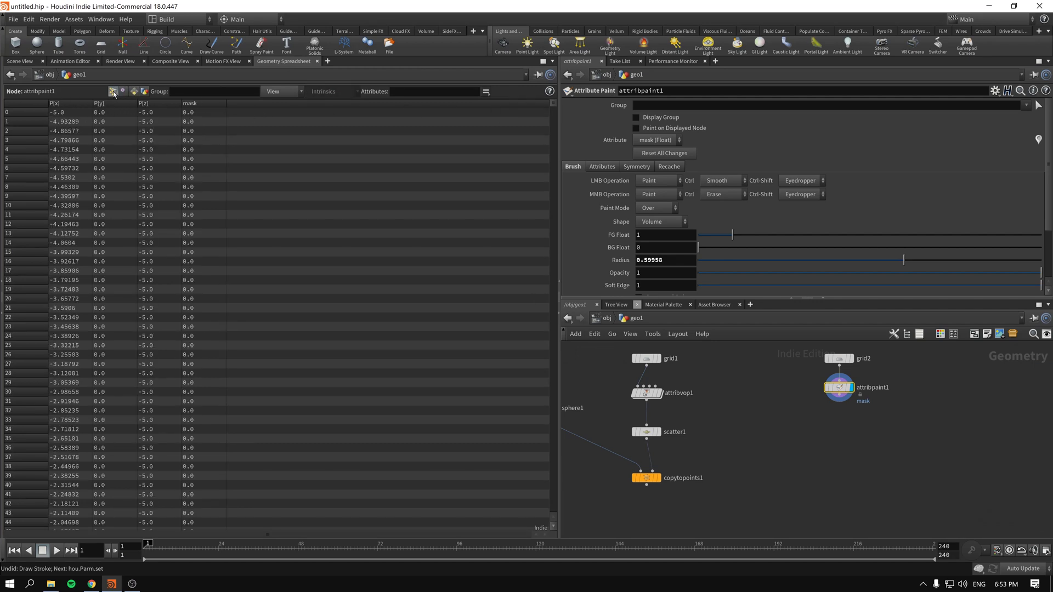
scroll(254, 150, down, 12)
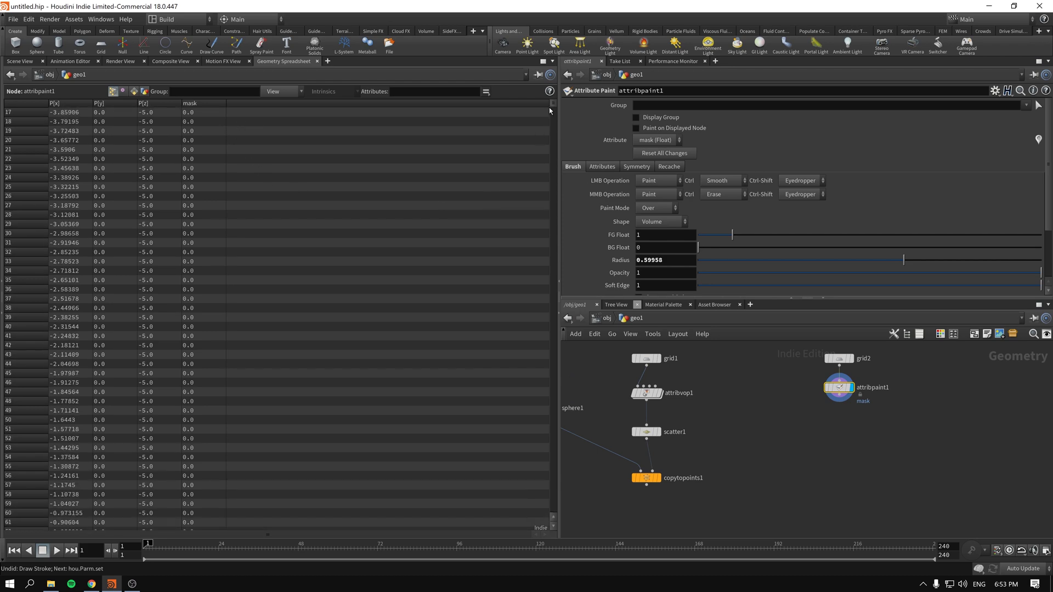
scroll(219, 110, up, 12)
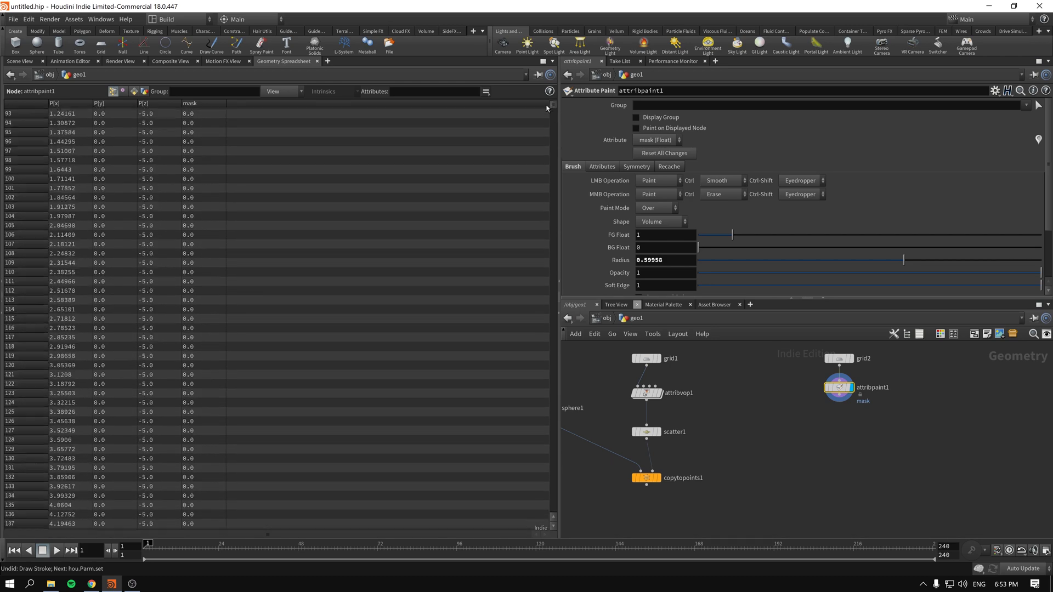
click(209, 104)
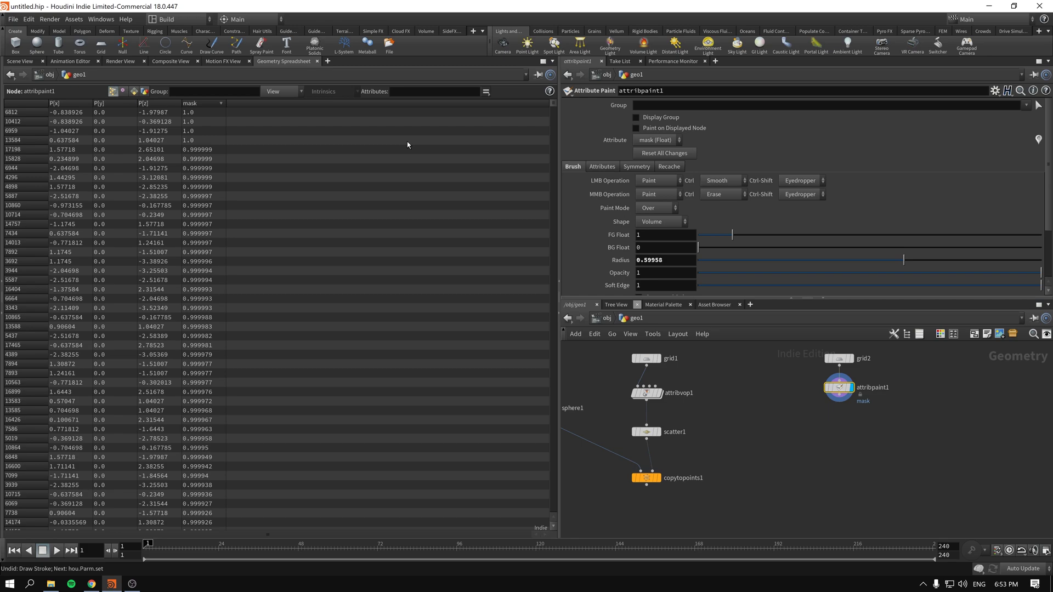
mouse_move(553, 104)
mouse_down()
mouse_move(553, 212)
mouse_move(596, 556)
mouse_move(569, 272)
mouse_move(555, 285)
mouse_move(559, 92)
mouse_up()
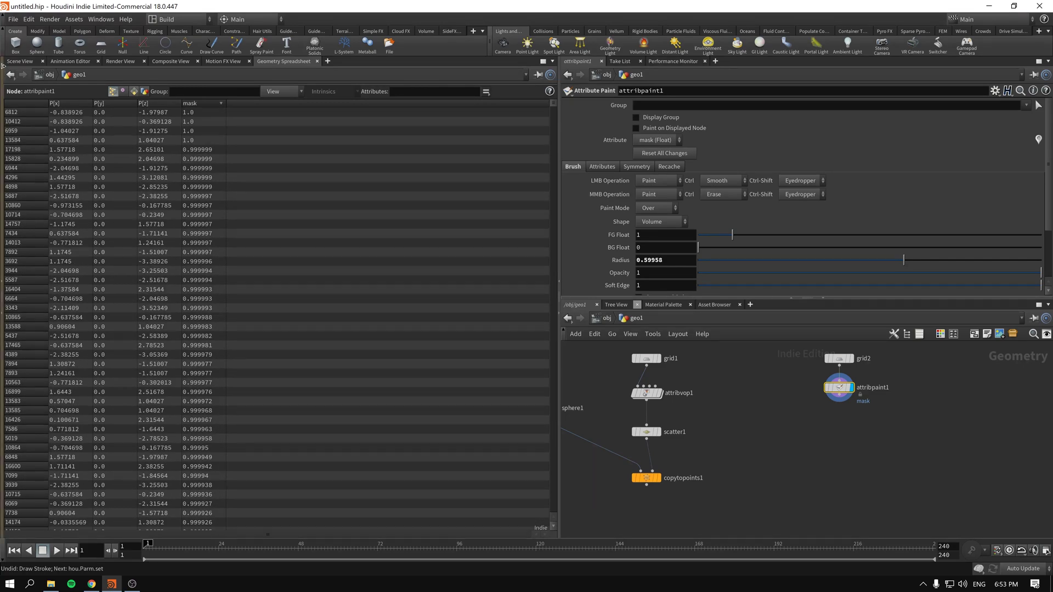
Step: Return to the 3D scene and inspect the painted mask on the grid
click(15, 63)
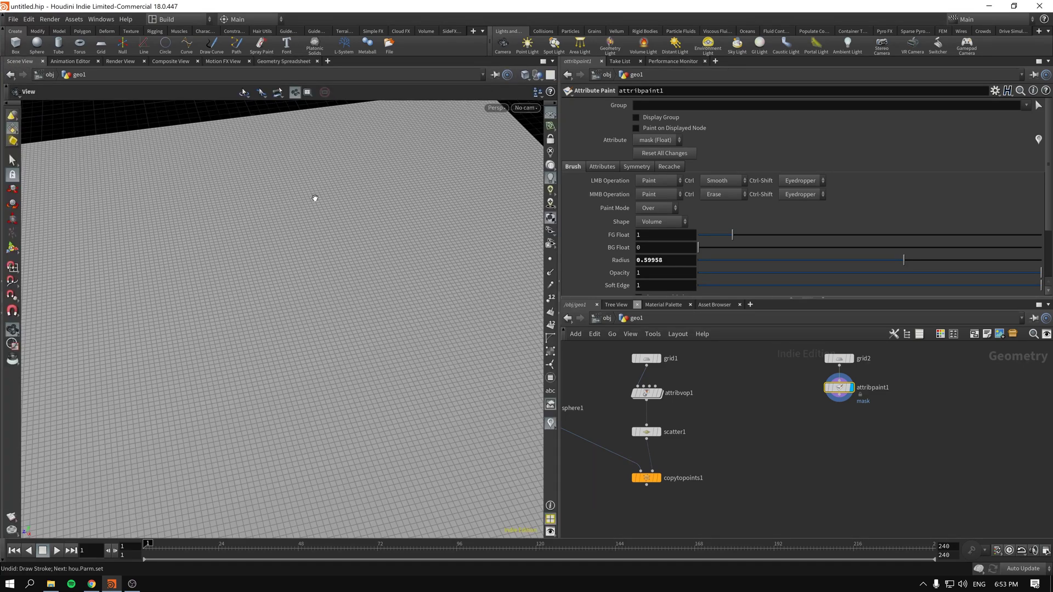
key(Return)
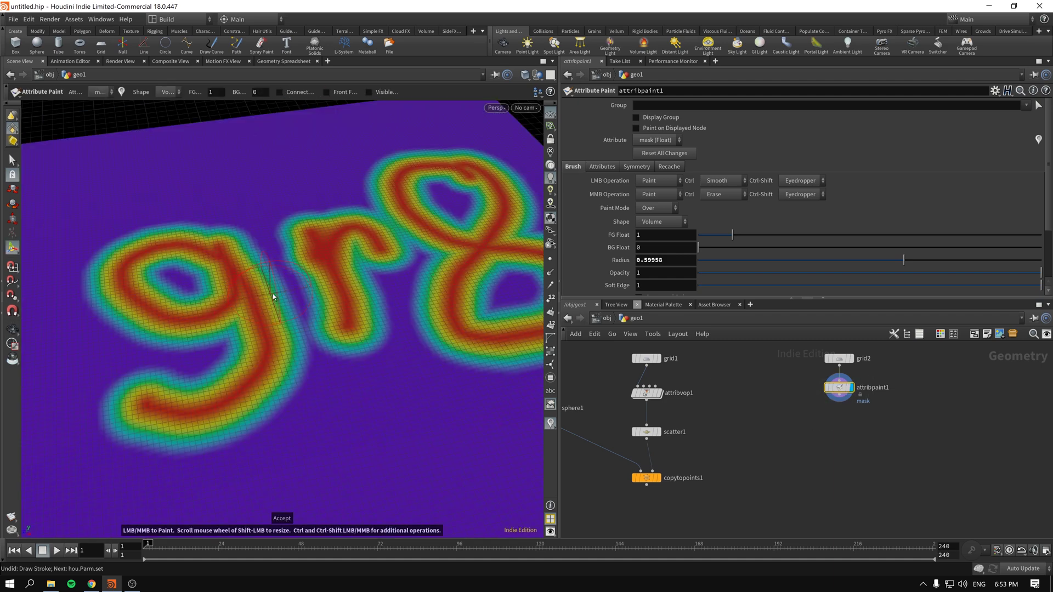
key(Escape)
mouse_move(273, 296)
mouse_down()
mouse_move(294, 353)
mouse_move(120, 325)
mouse_up()
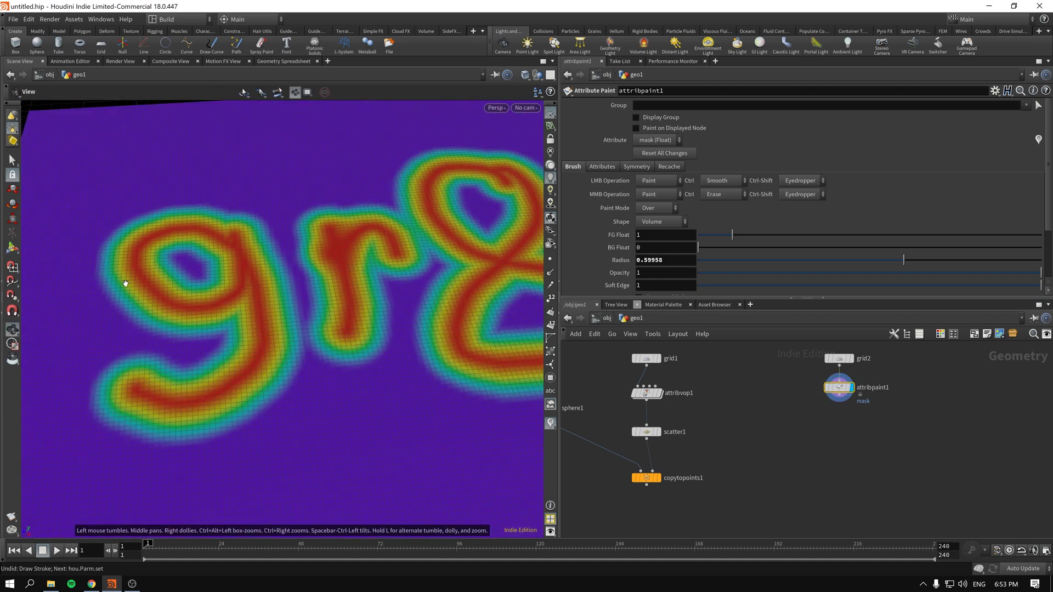
right_drag(457, 284, 374, 292)
mouse_move(374, 291)
mouse_down()
mouse_move(388, 307)
mouse_move(390, 296)
mouse_up()
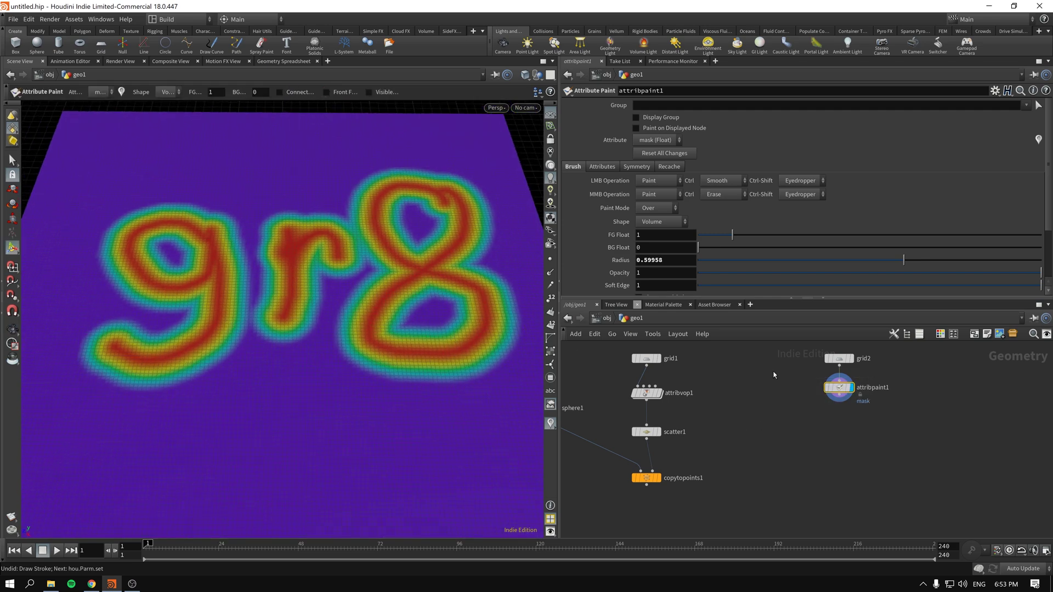
Step: Add a Scatter node after the Attribute Paint node and drive its density with the mask attribute
key(Tab)
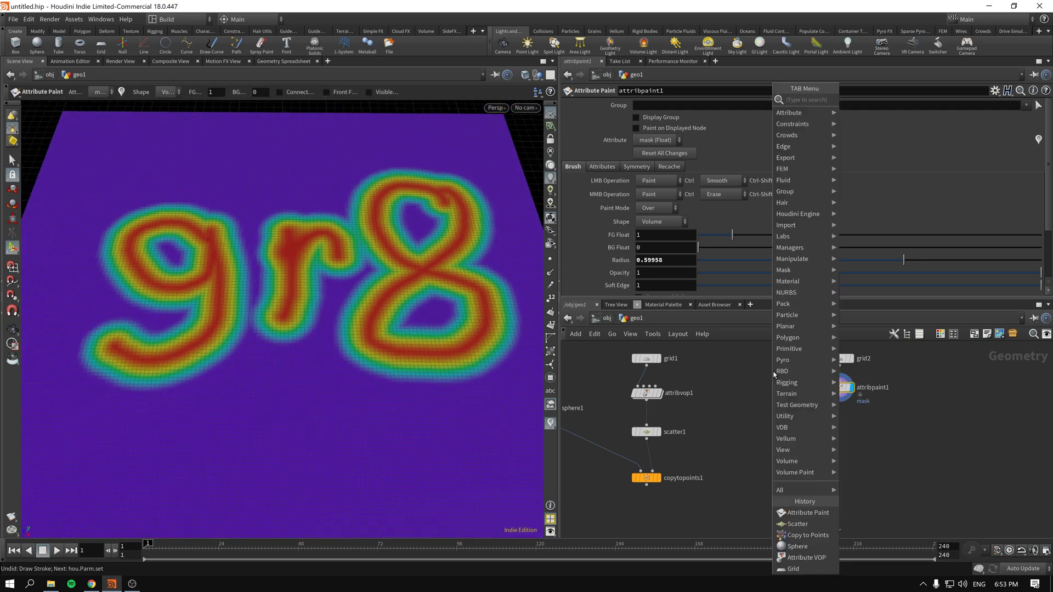
text(scatter)
key(Return)
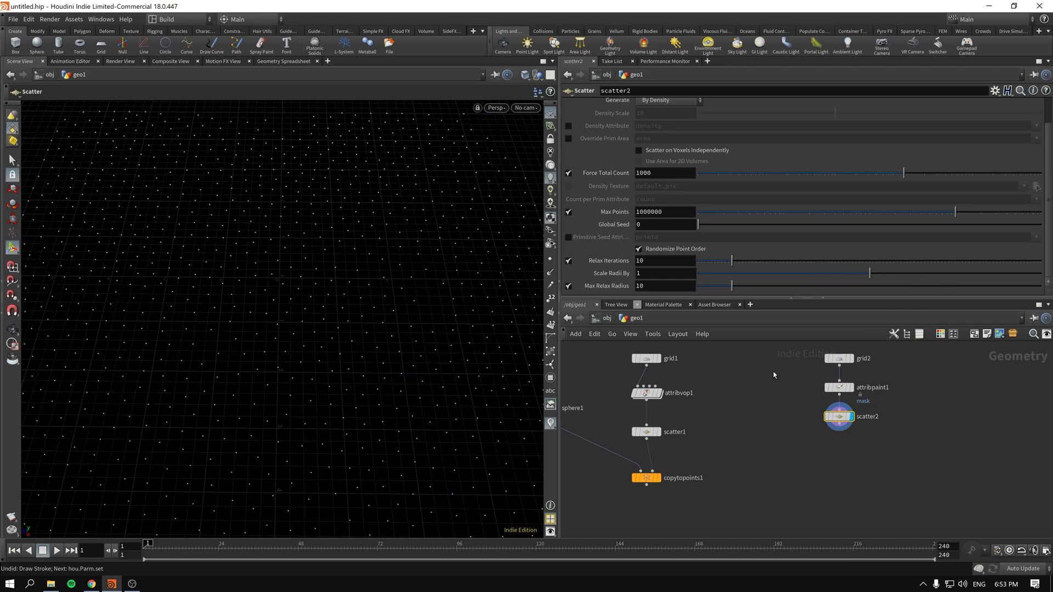
click(568, 126)
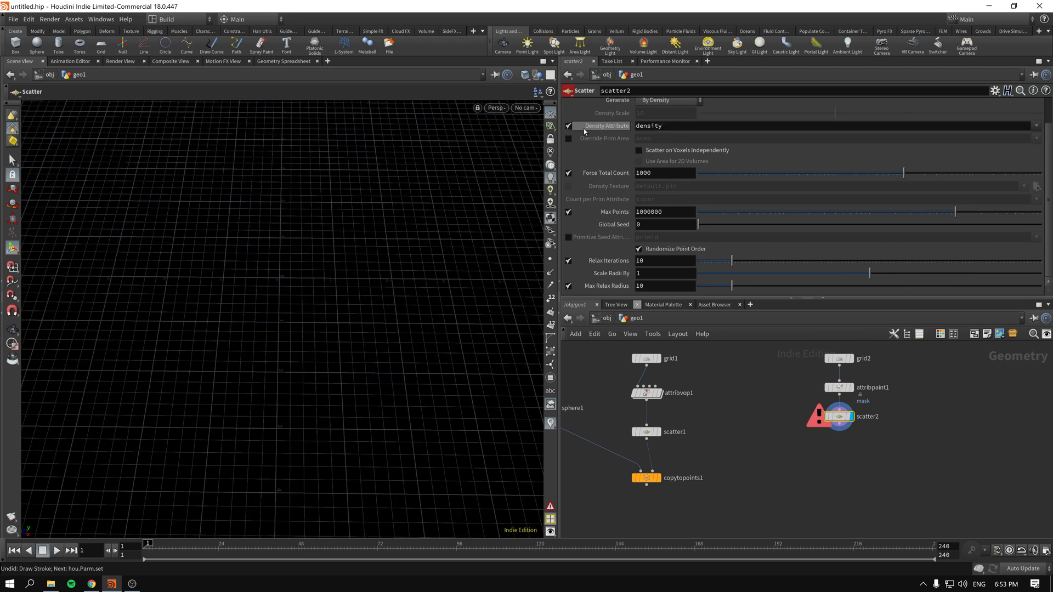
double_click(675, 126)
click(1037, 125)
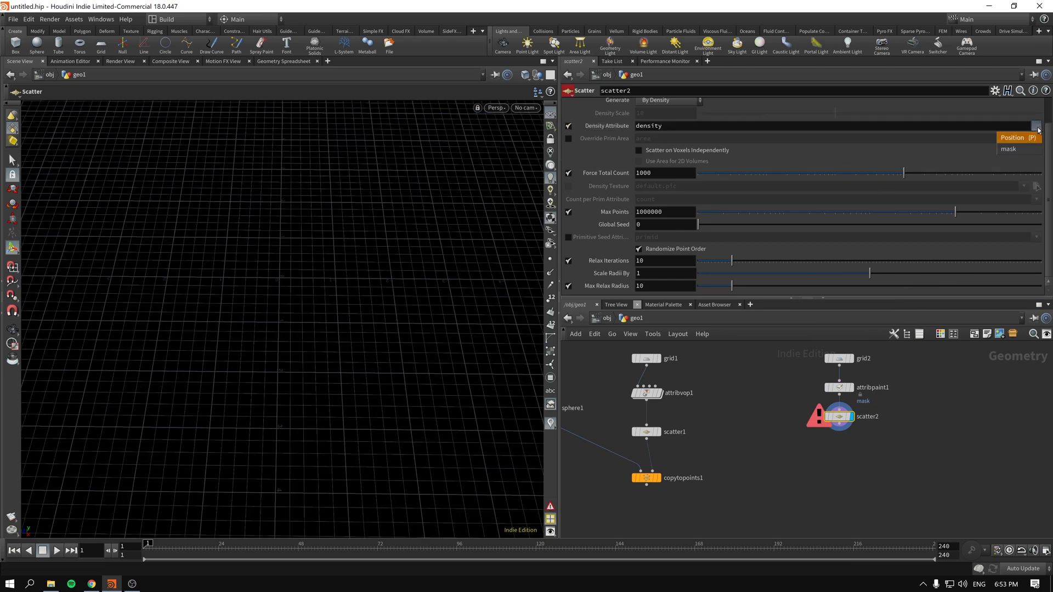
click(1009, 148)
drag(665, 126, 576, 140)
key(BackSpace)
key(Return)
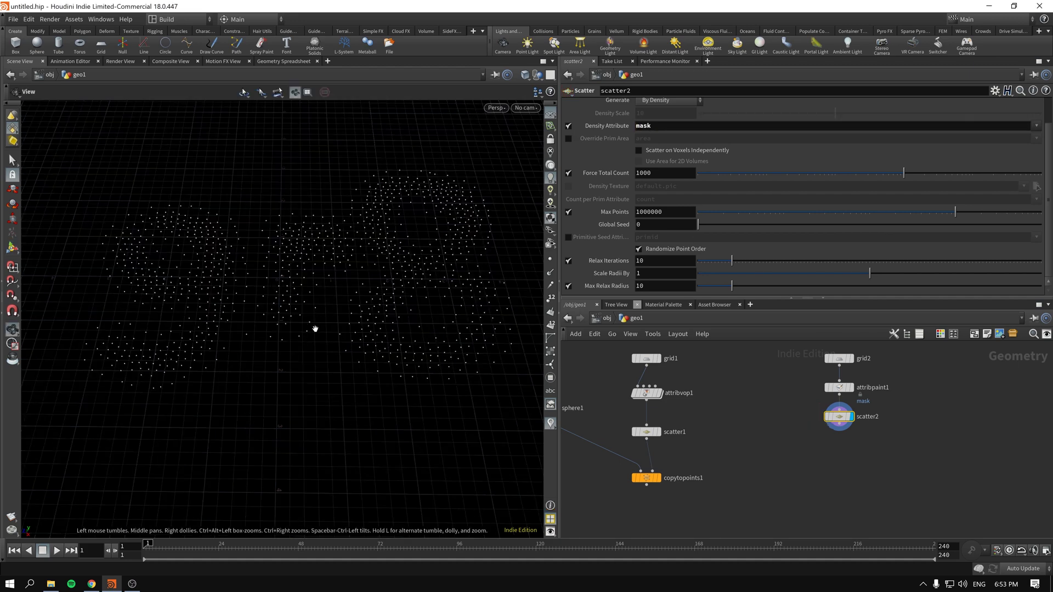
Step: Set the new Scatter node's Force Total Count to 1661 and its Relax Iterations to 20
alt+drag(314, 328, 394, 307)
drag(733, 263, 697, 263)
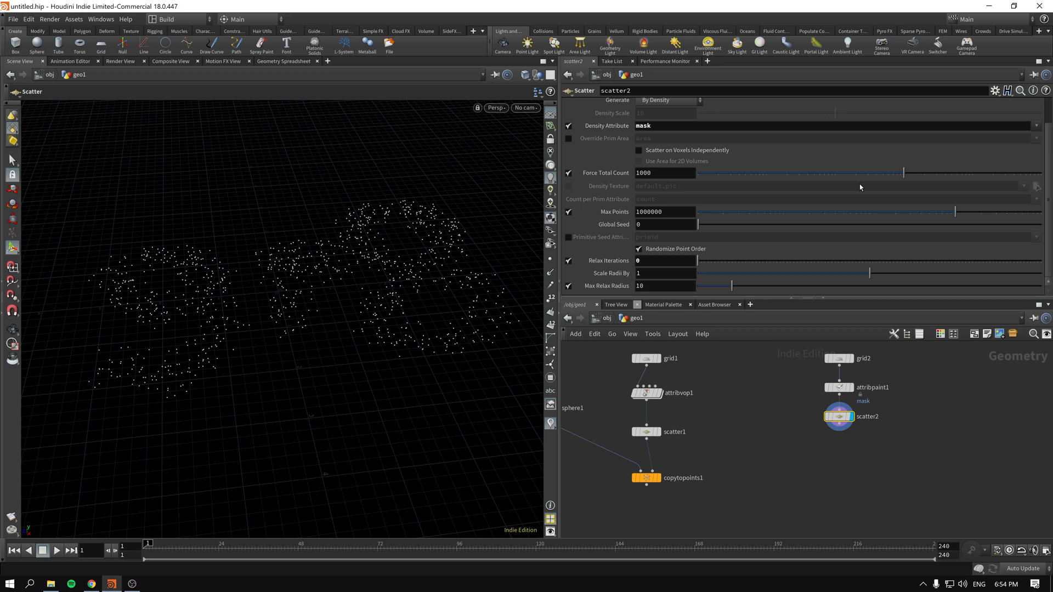
drag(904, 173, 919, 174)
drag(699, 262, 797, 262)
Step: Add a second Copy to Points node and connect scatter2 to its target points input
middle_drag(701, 469, 729, 451)
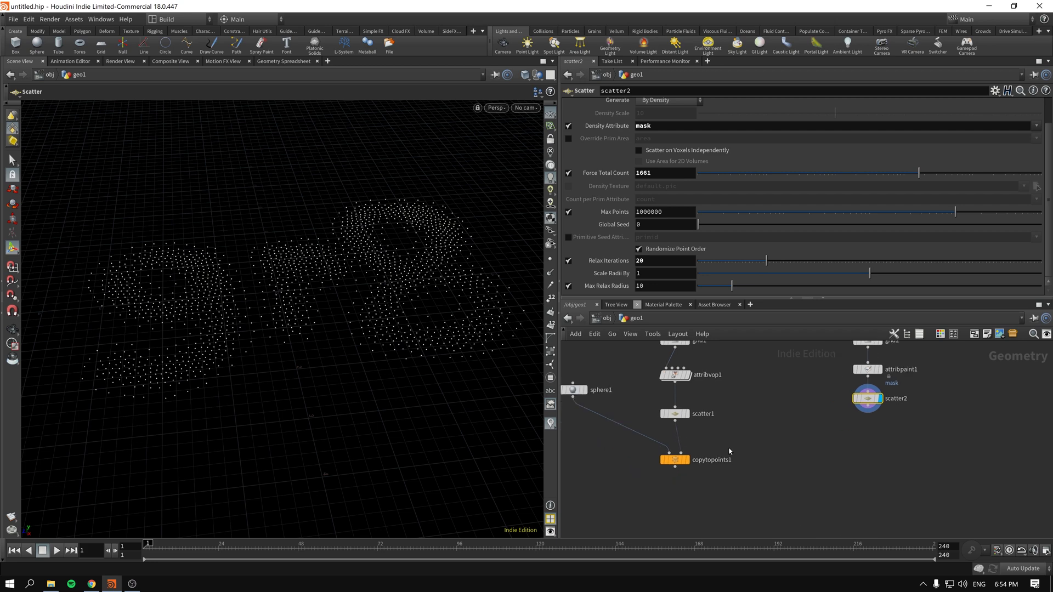
key(Tab)
text(ctp)
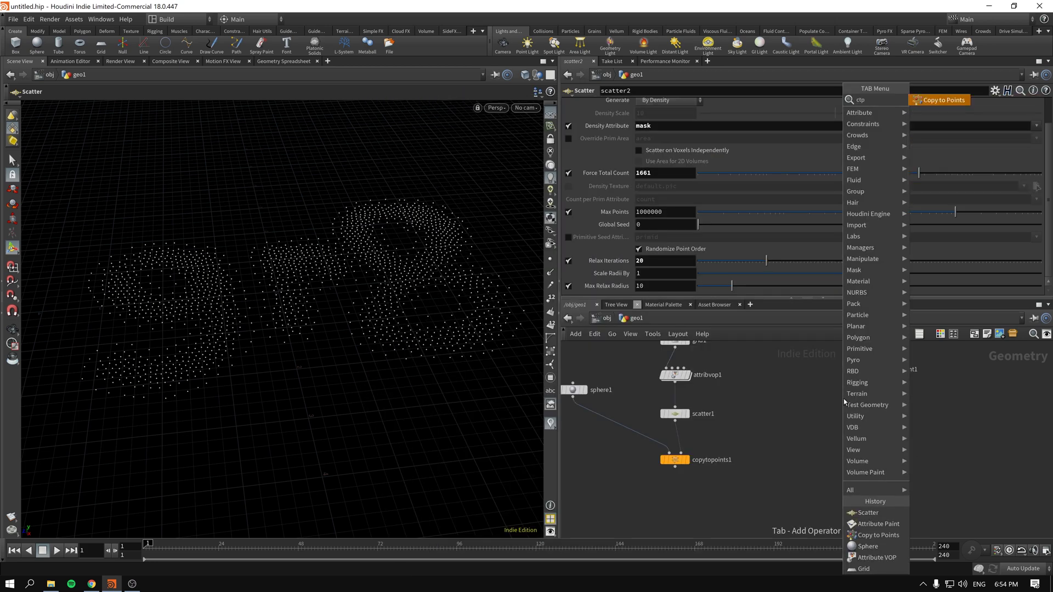
key(Return)
click(876, 427)
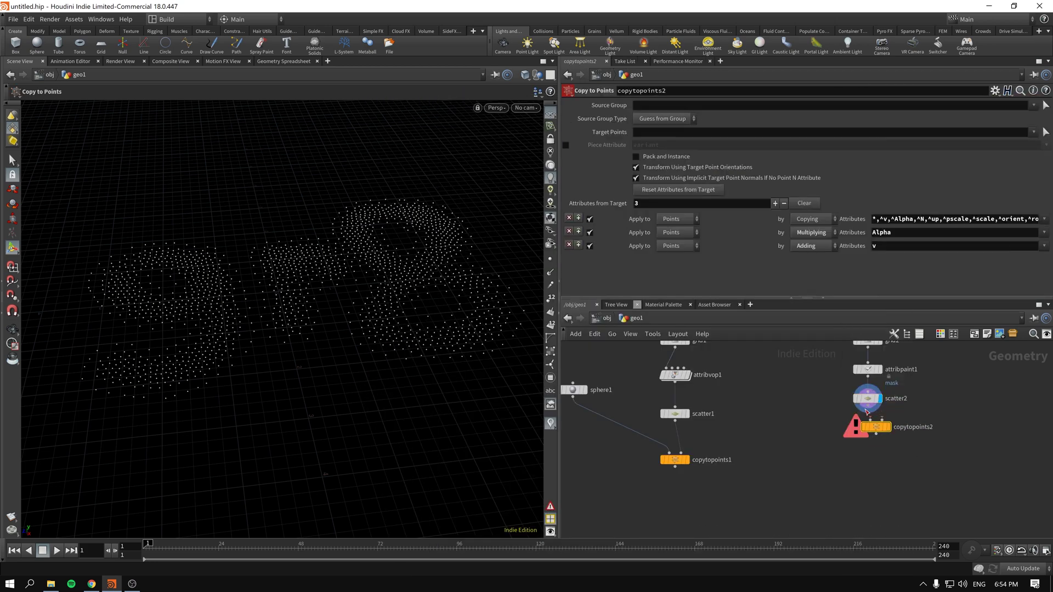
drag(868, 405, 897, 429)
Step: Add a Box node beside the second Copy to Points node
key(Tab)
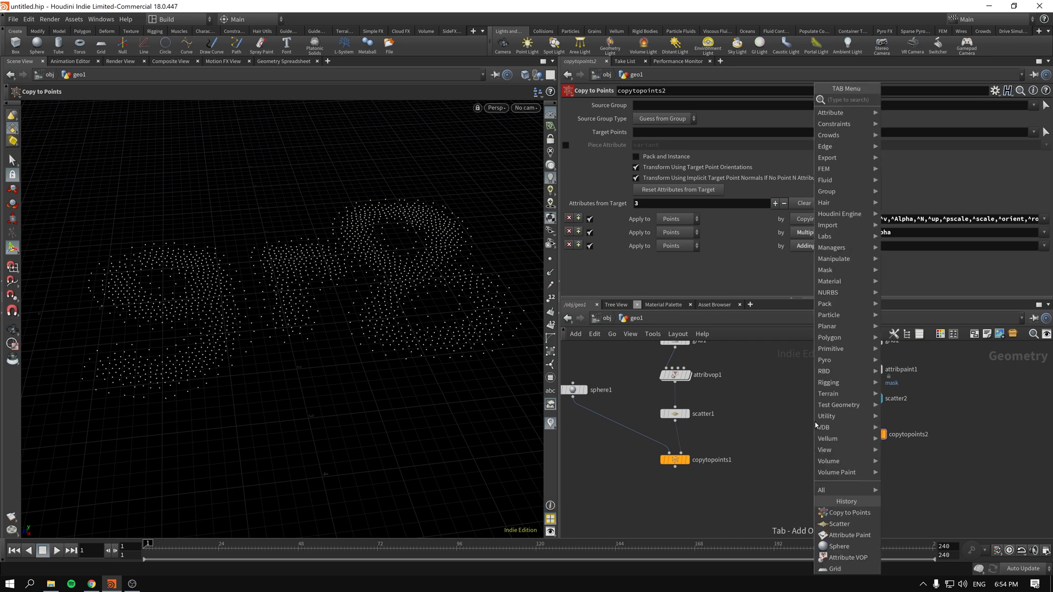
text(box)
key(Return)
click(790, 421)
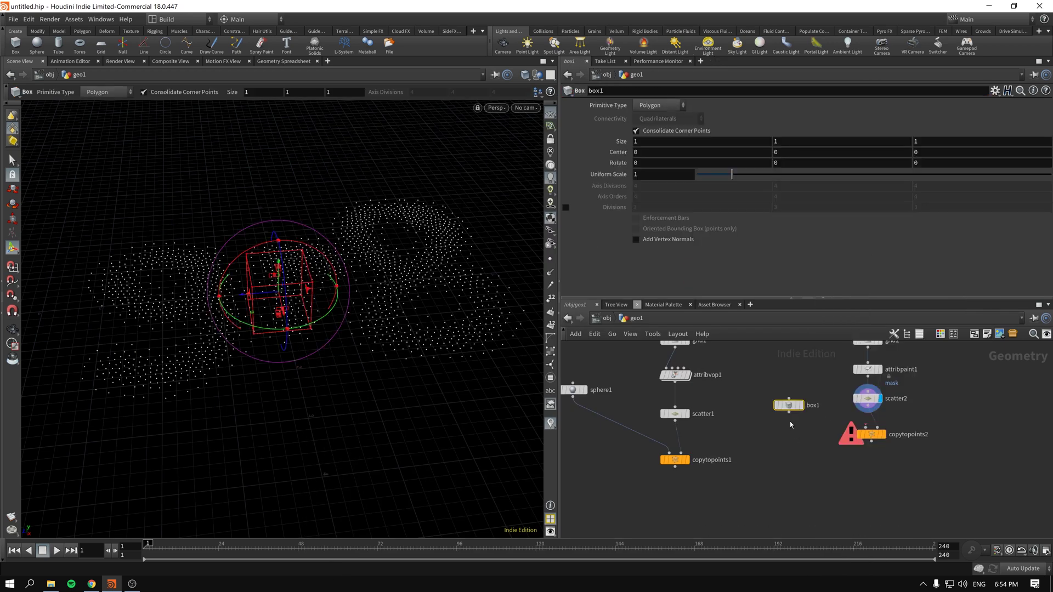
Step: Connect box1 to the geometry input of copytopoints2, display the copies, and set the box's Uniform Scale to 0.054
drag(789, 414, 877, 442)
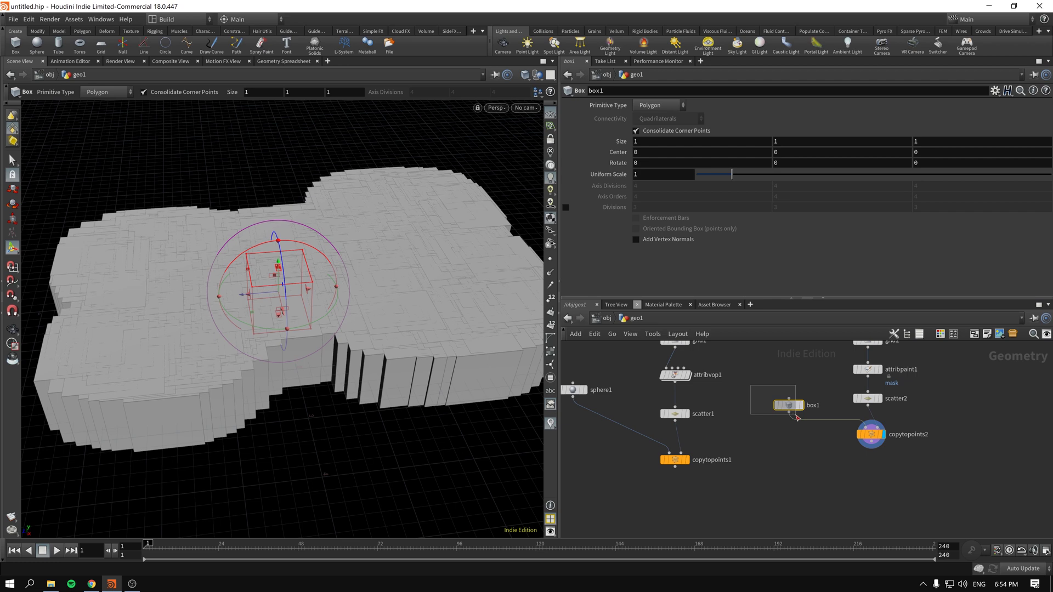
drag(732, 175, 700, 175)
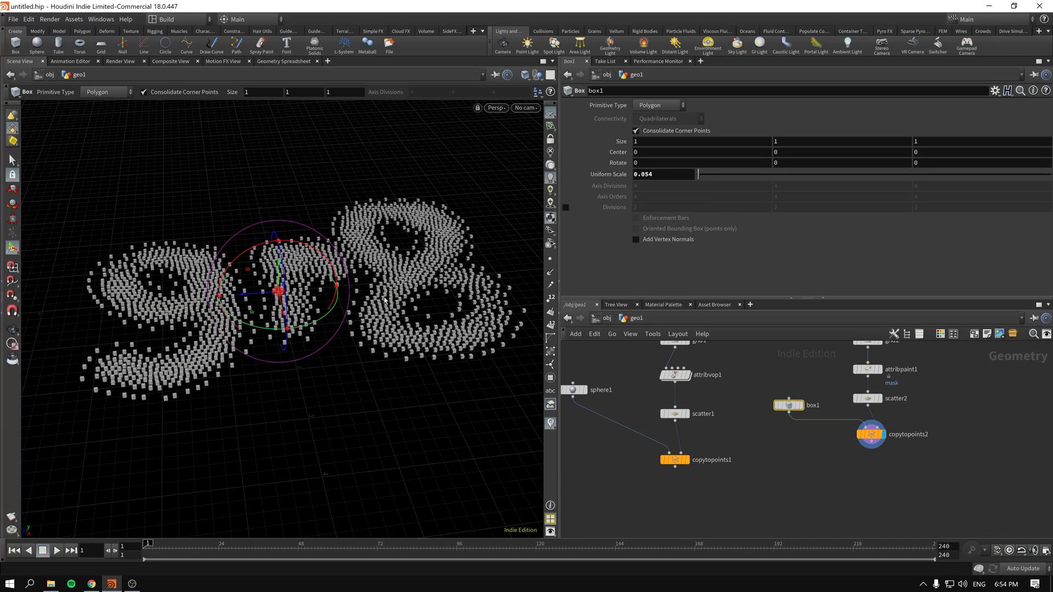
Step: Paint broad back-and-forth mask strokes beneath the gr8 lettering in attribpaint1 with a brush radius of 0.542792
click(862, 374)
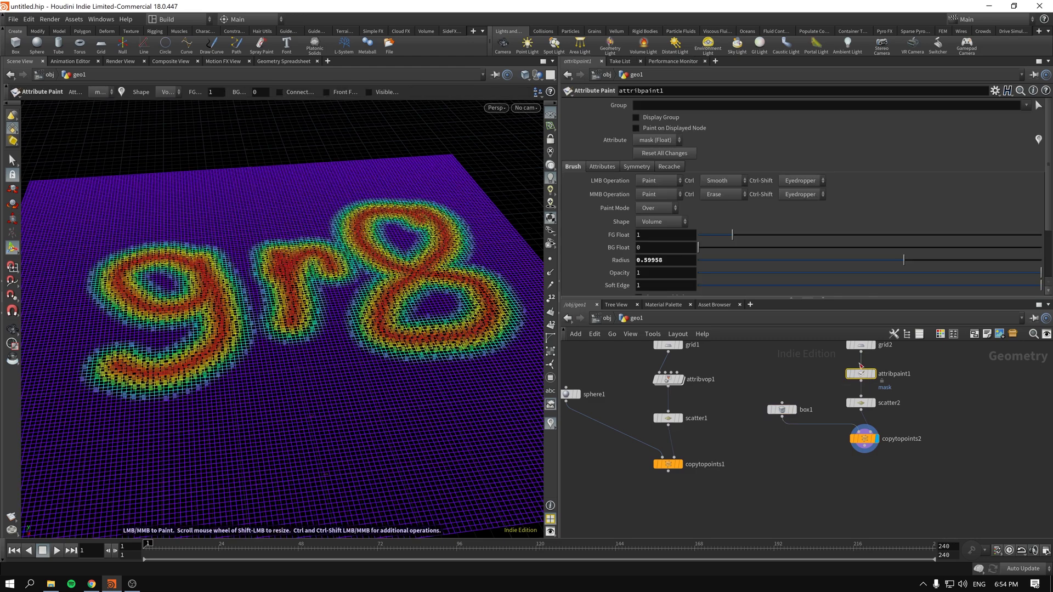
mouse_move(201, 371)
ctrl+mouse_down()
mouse_move(261, 383)
mouse_move(223, 360)
mouse_move(230, 372)
ctrl+mouse_up()
mouse_move(229, 373)
shift+mouse_down()
mouse_move(207, 375)
mouse_move(215, 360)
shift+mouse_up()
scroll(215, 356, down, 4)
right_click(216, 359)
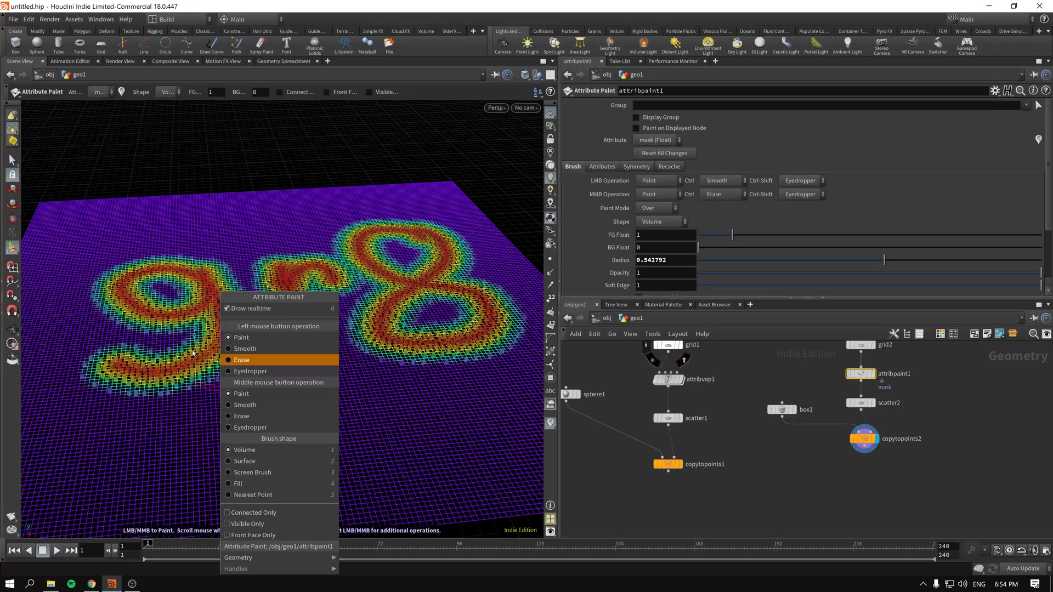
click(190, 350)
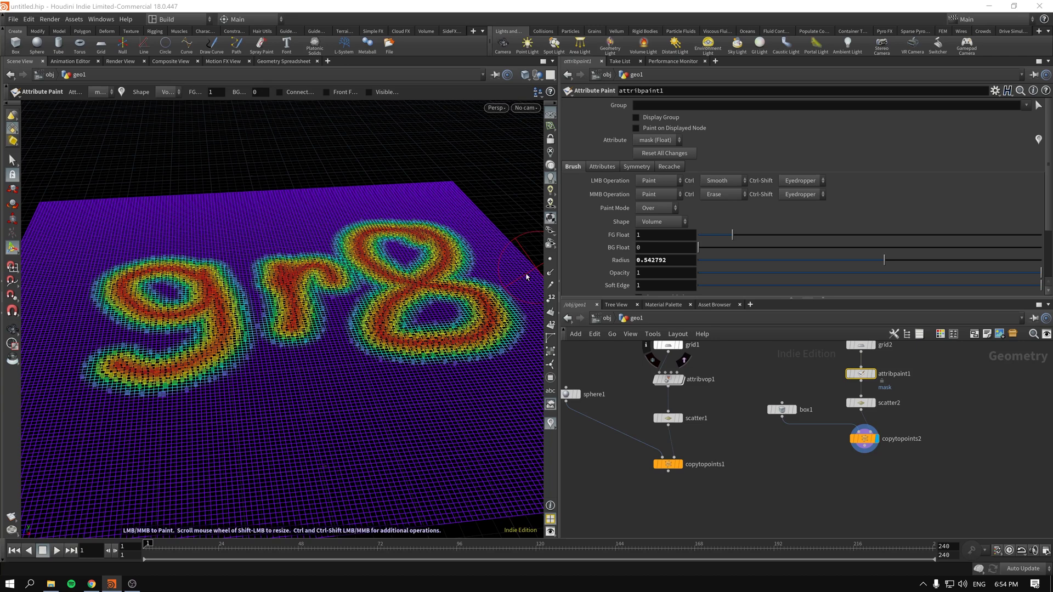
mouse_move(99, 437)
mouse_down()
mouse_move(526, 394)
mouse_move(289, 459)
mouse_move(155, 472)
mouse_move(418, 482)
mouse_move(523, 456)
mouse_up()
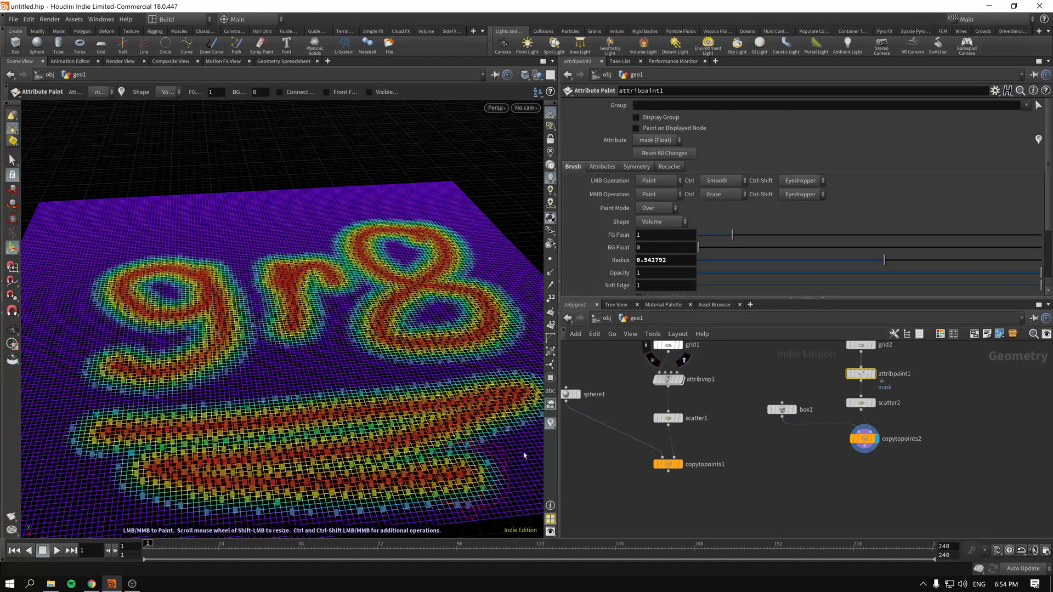
Step: Examine the box copies of copytopoints2 around the new strokes, and undo the last selection change
click(879, 442)
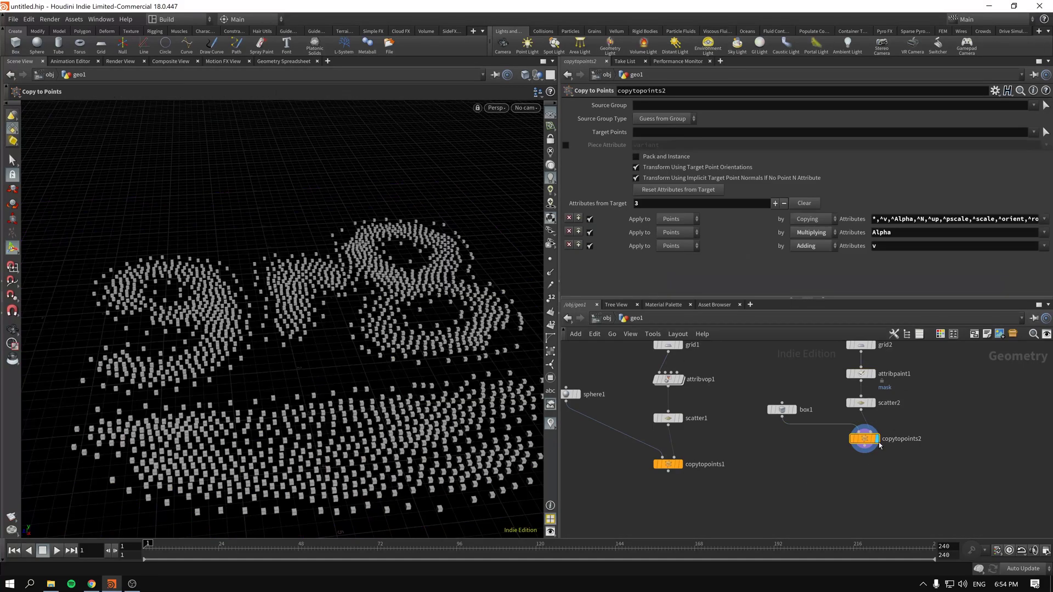
alt+drag(357, 393, 368, 396)
alt+right_drag(368, 396, 399, 400)
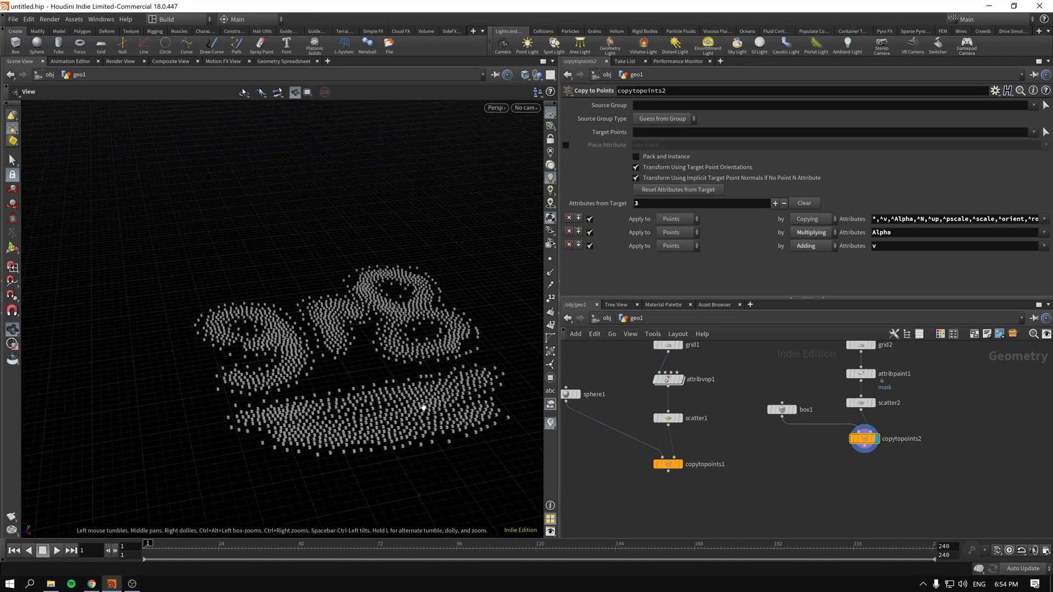
drag(423, 407, 374, 359)
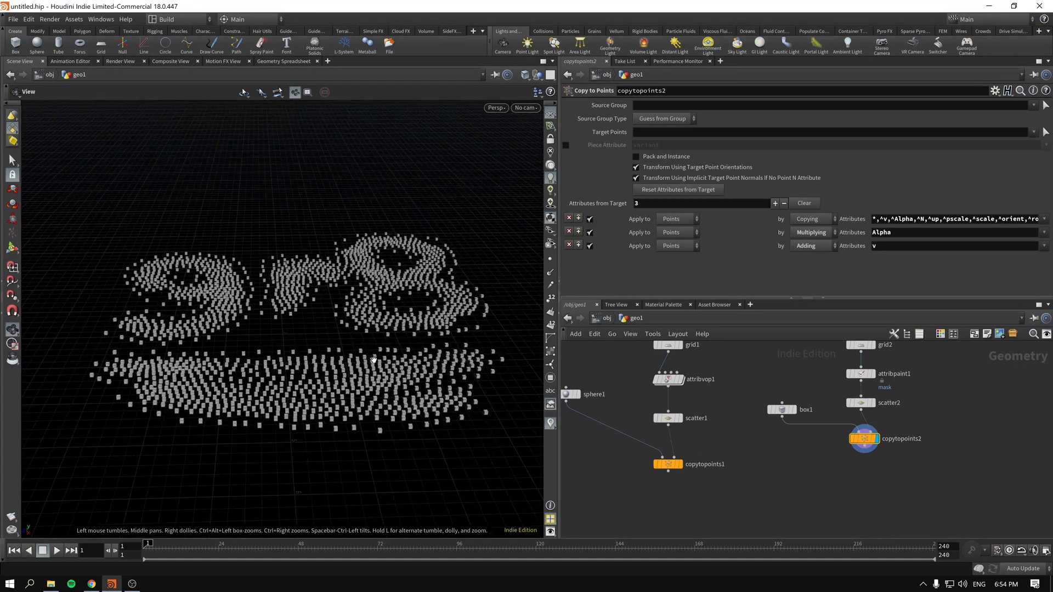
key(ctrl+z)
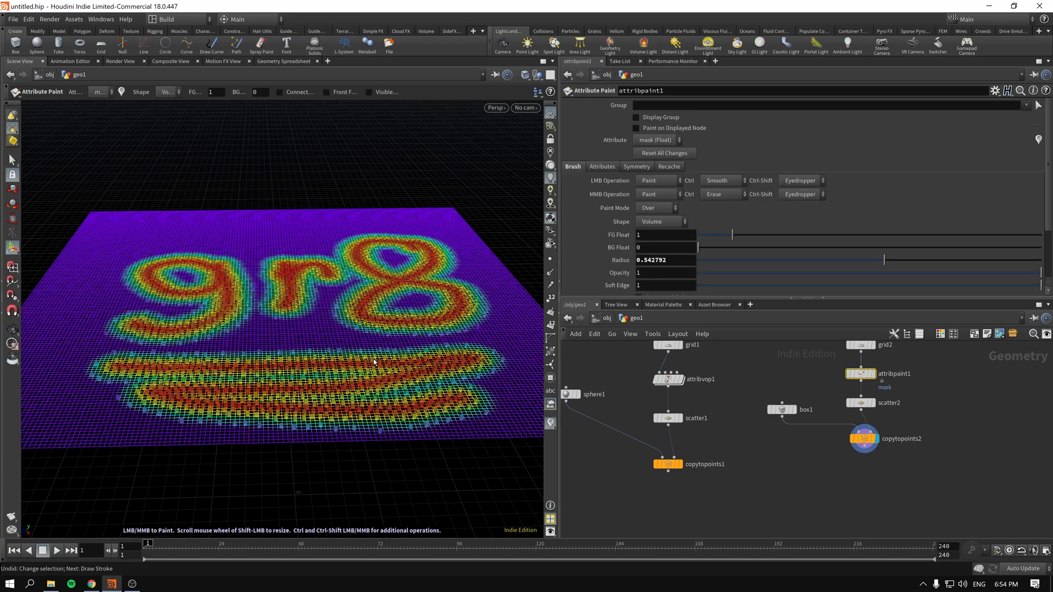
click(830, 492)
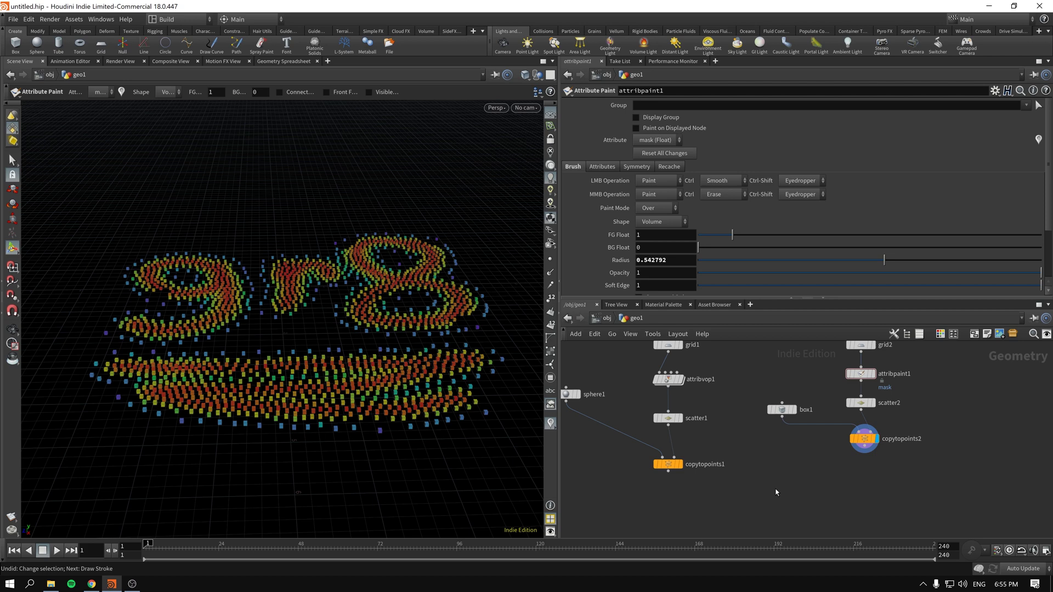
Step: Display copytopoints1 and reduce the Uniform Scale of sphere1 so the copied spheres are smaller
click(680, 464)
middle_drag(623, 420, 656, 422)
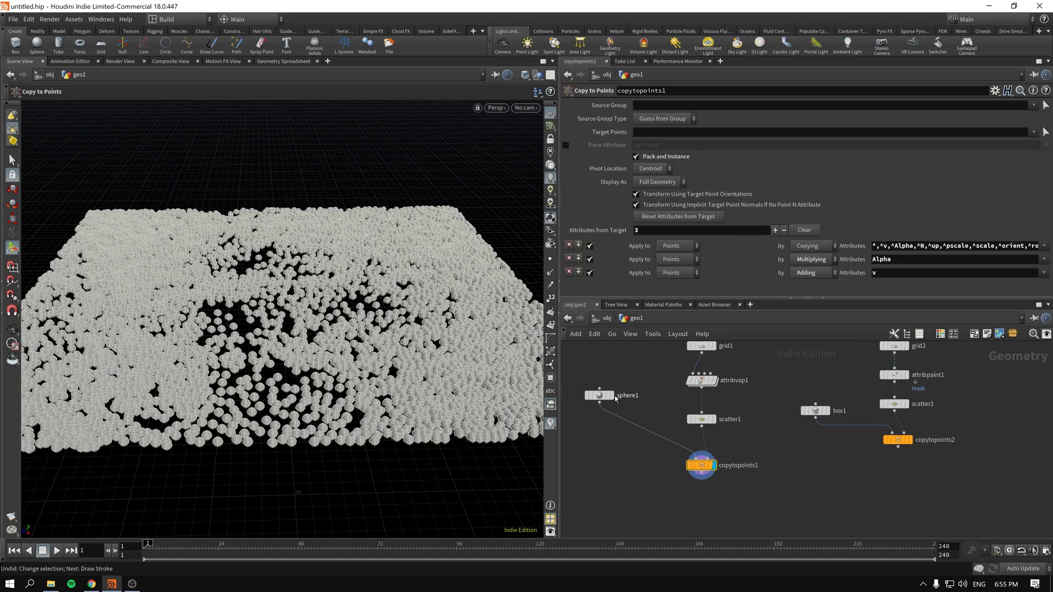
click(599, 395)
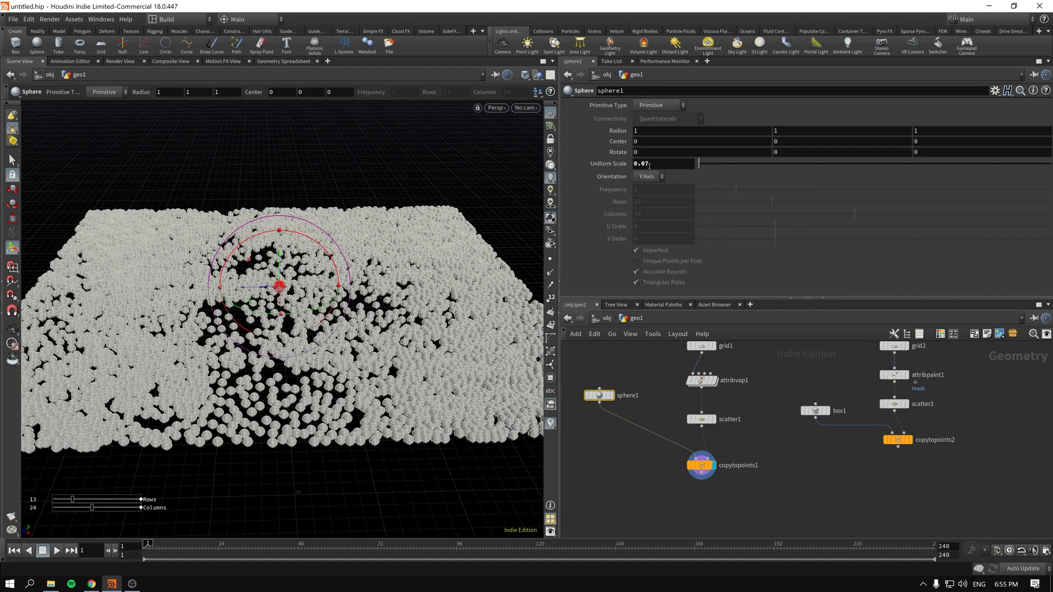
middle_drag(651, 164, 625, 190)
Step: Display copytopoints2 again, align its node directly beneath scatter2, and move box1 closer beside scatter2
click(912, 440)
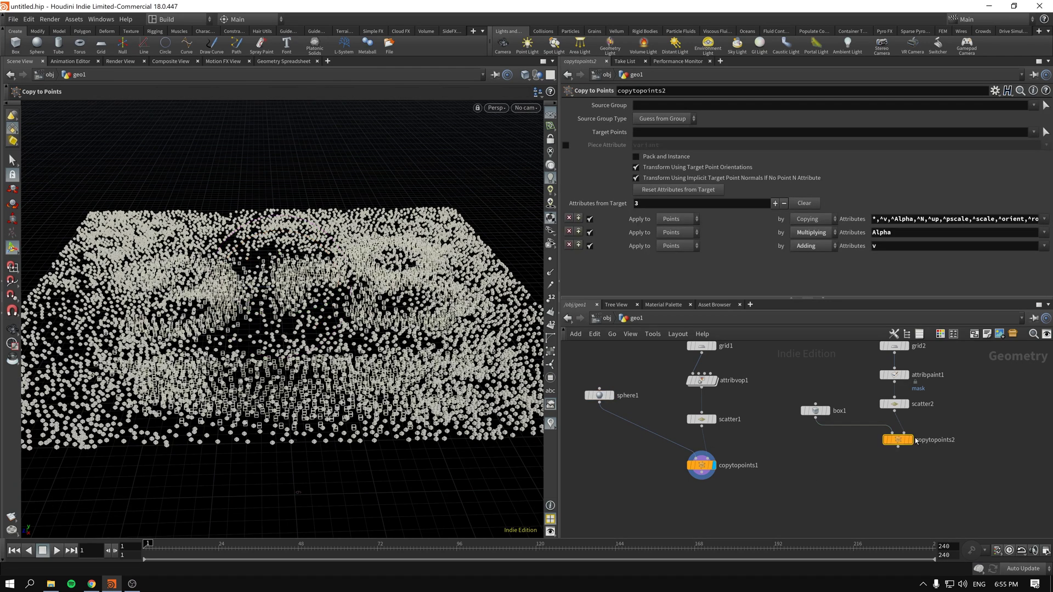
click(912, 440)
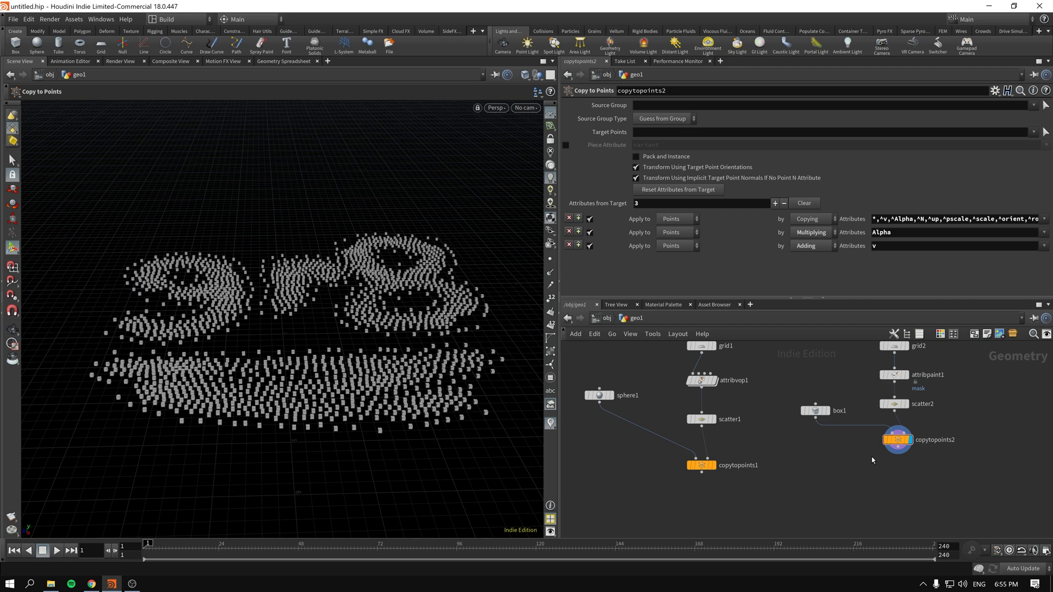
middle_drag(855, 381, 794, 397)
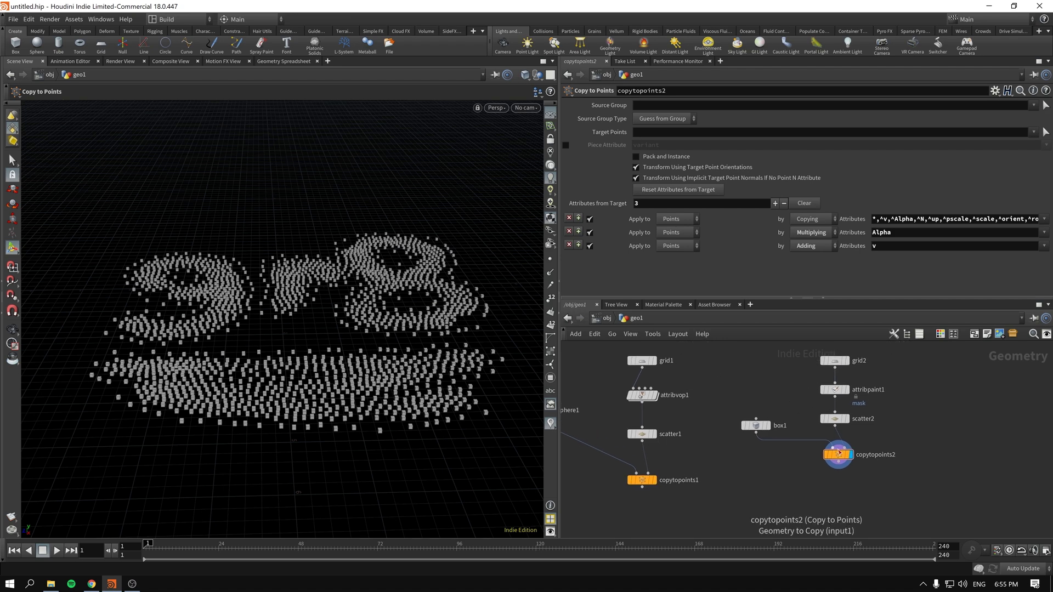
drag(843, 462, 838, 459)
drag(756, 426, 777, 422)
mouse_move(767, 428)
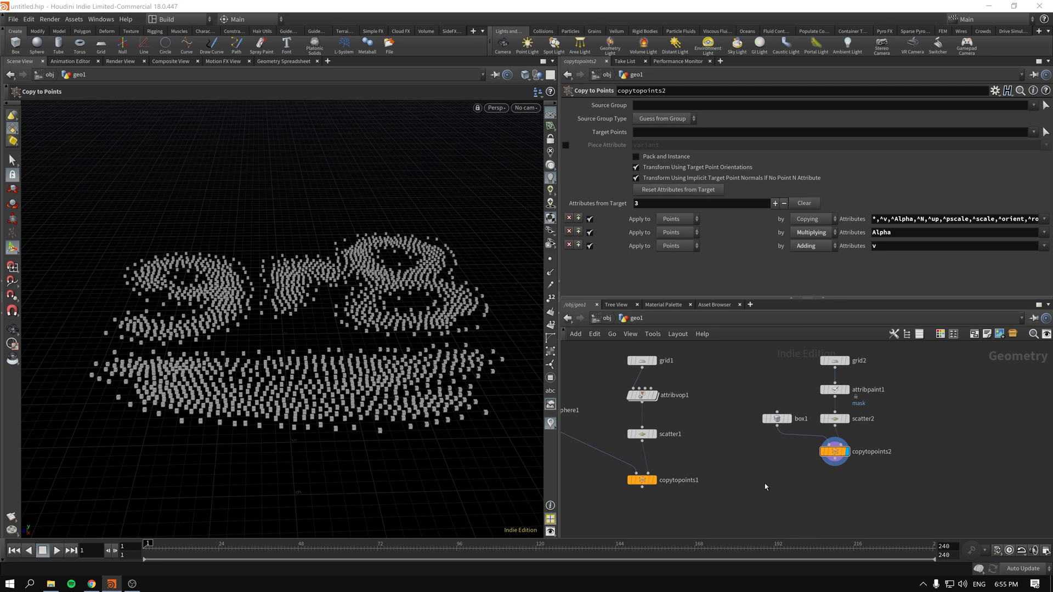
middle_drag(958, 446, 912, 463)
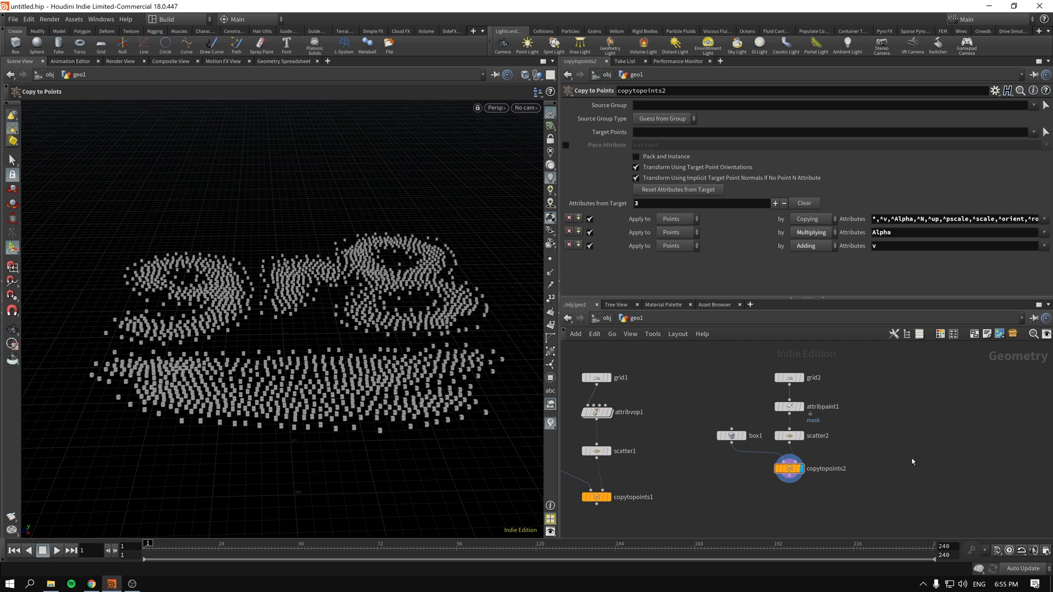